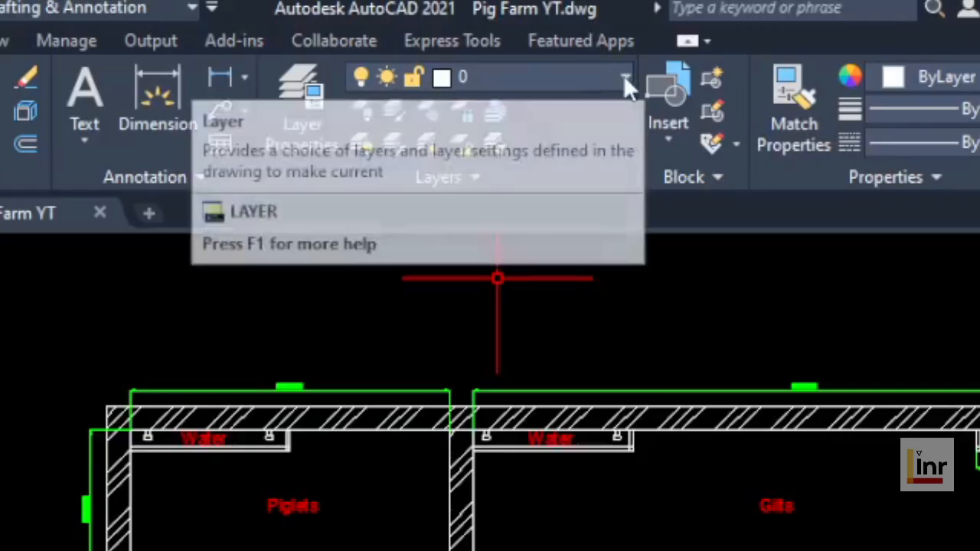
Review the layer list and the general properties of the Gilts room label in the finished drawing
left_click(625, 76)
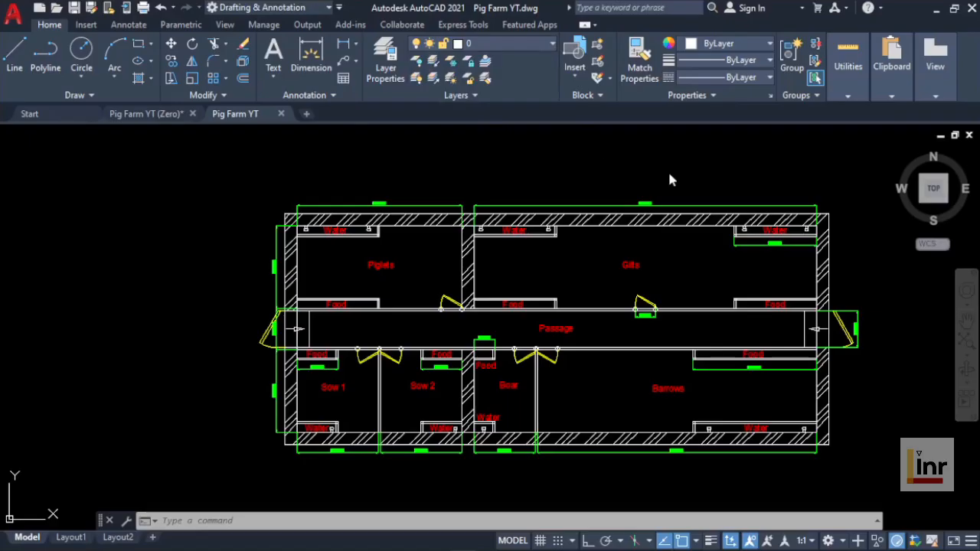
left_click(633, 265)
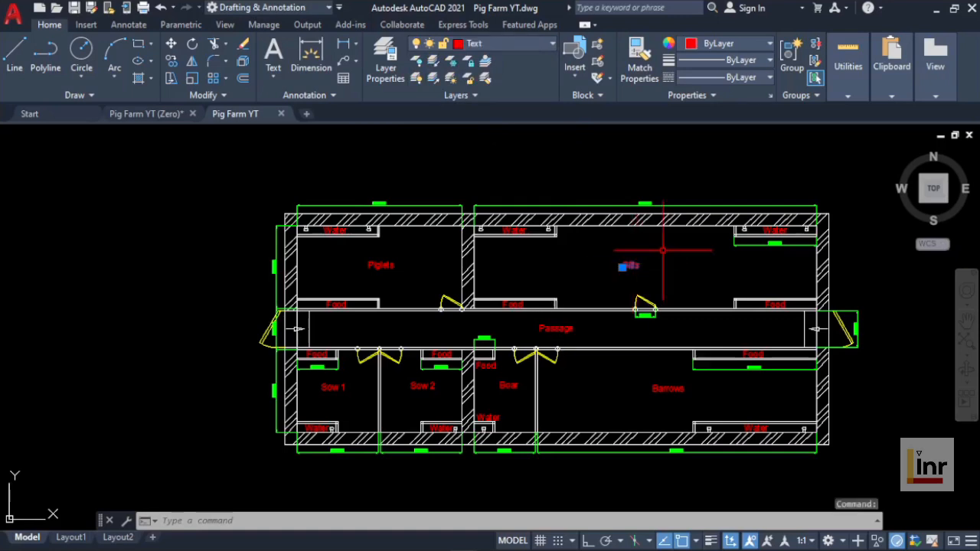
right_click(662, 251)
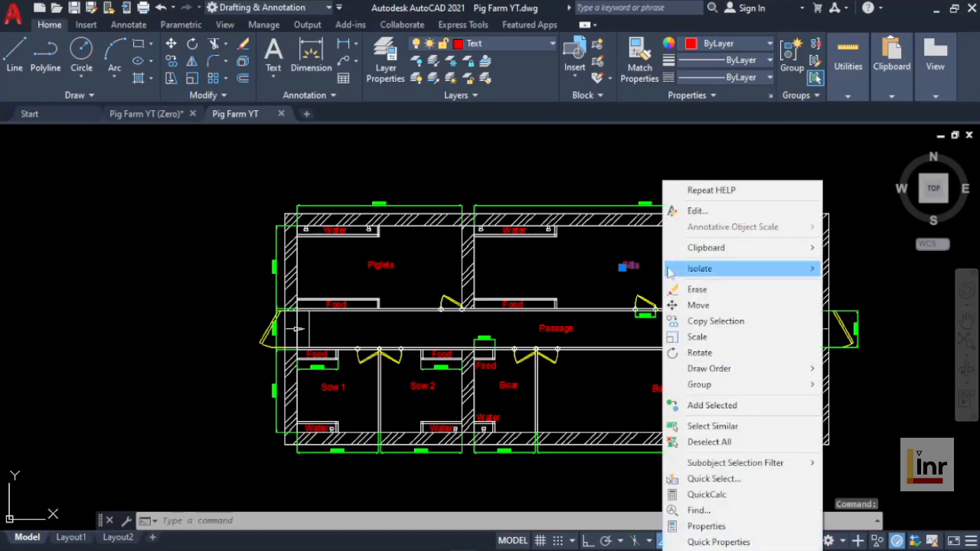
left_click(706, 526)
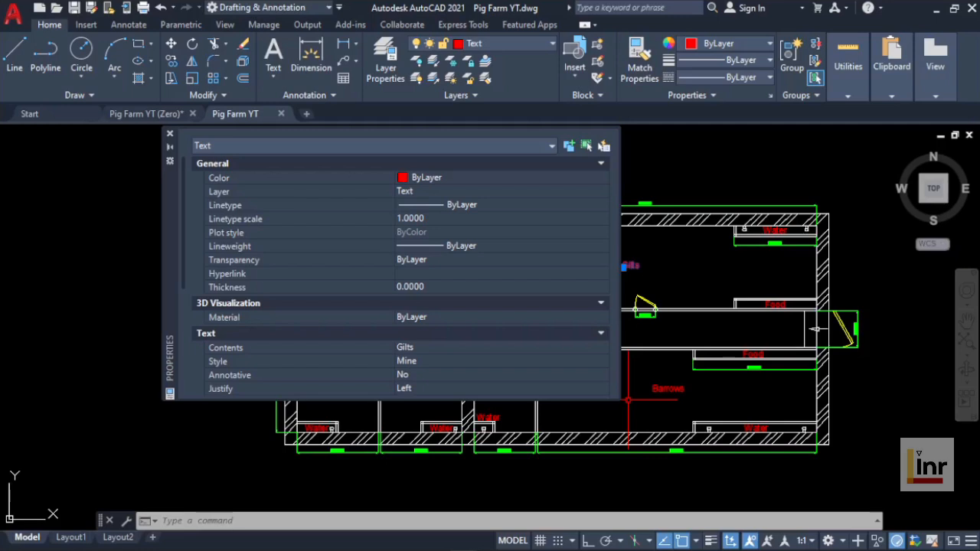
left_click(169, 133)
key("Escape")
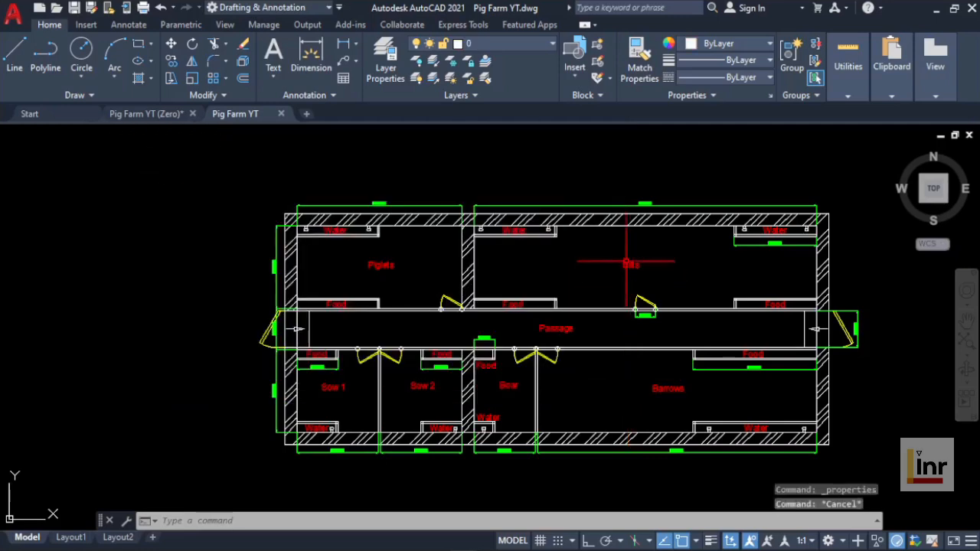
Switch to the Pig Farm YT (Zero) drawing, check its layer list and create a new layer named Door
left_click(169, 117)
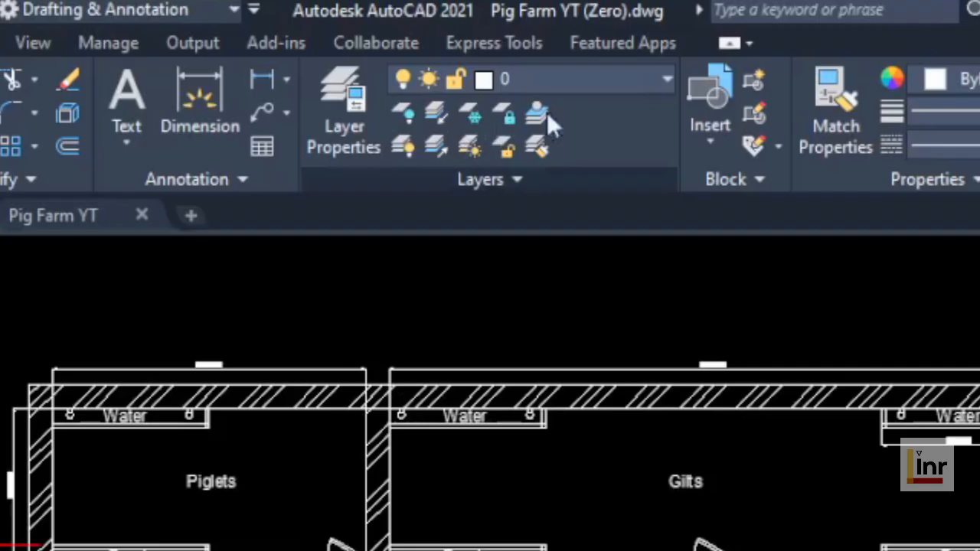
left_click(666, 79)
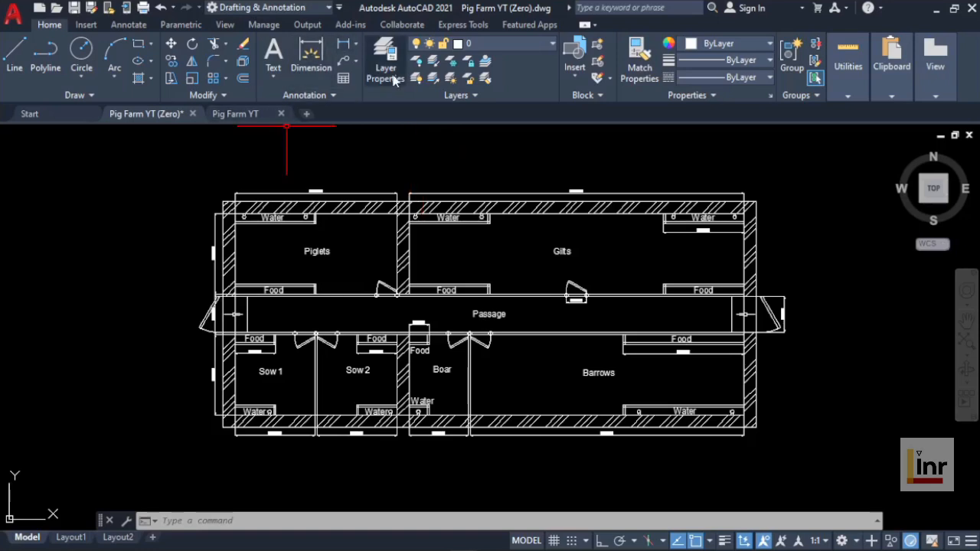
left_click(393, 71)
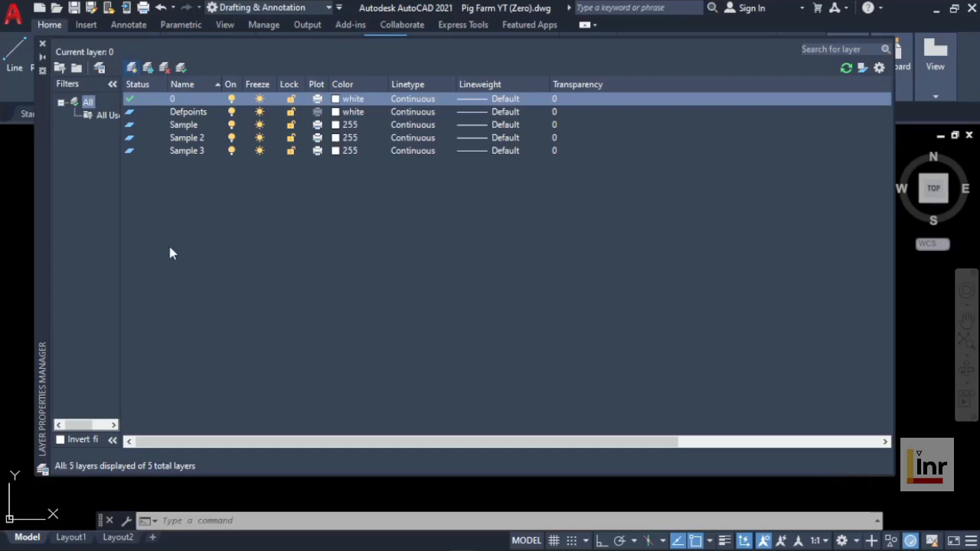
key("alt+n")
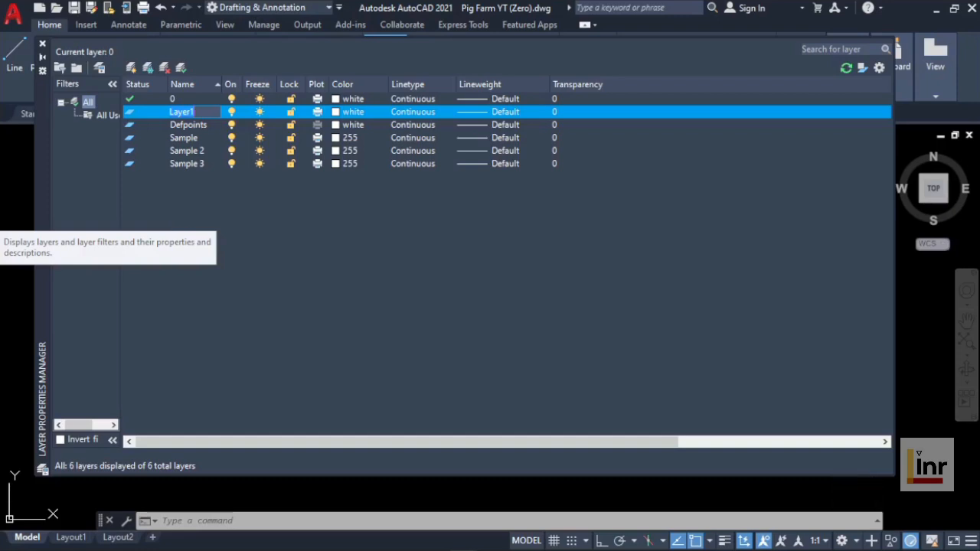
type("Door")
key("Return")
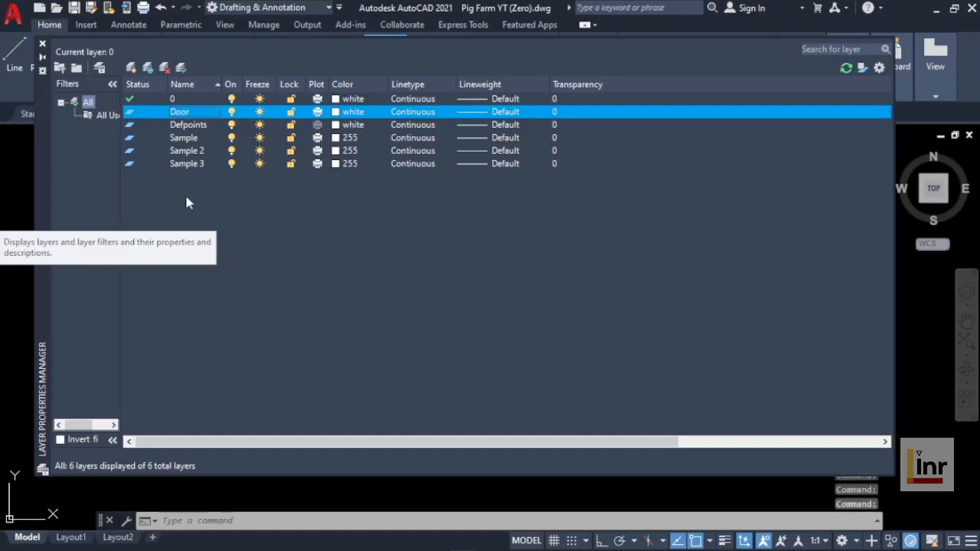
Create two more layers named Dimensions and Text
left_click(132, 69)
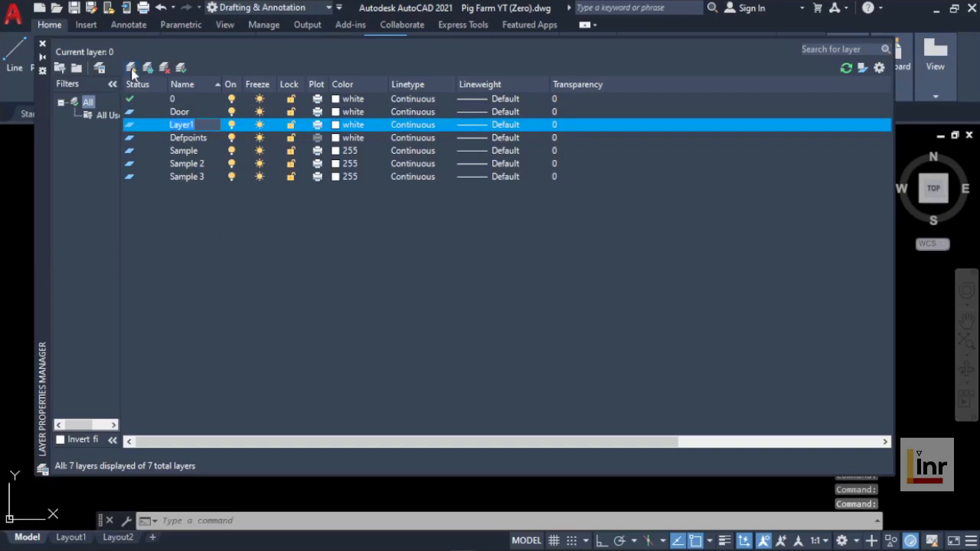
type("Di")
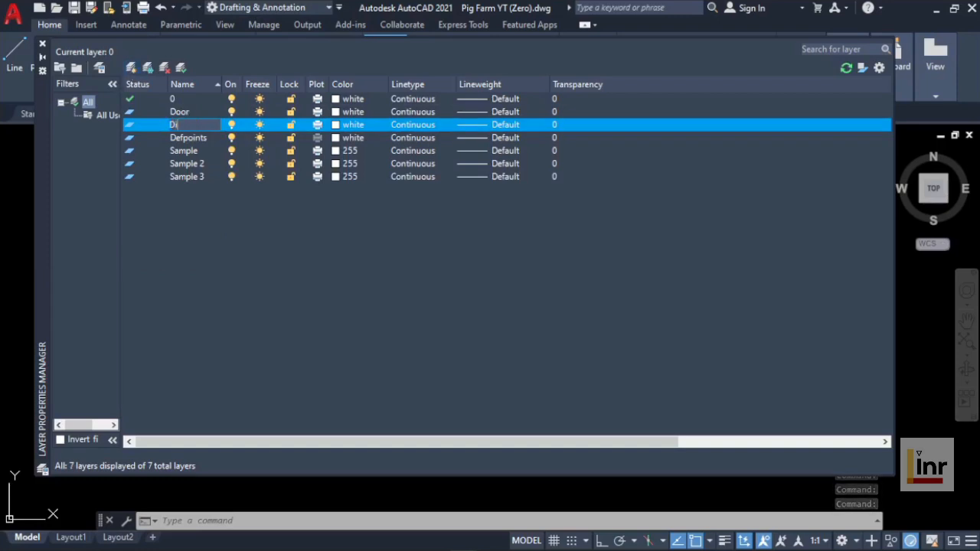
type("men")
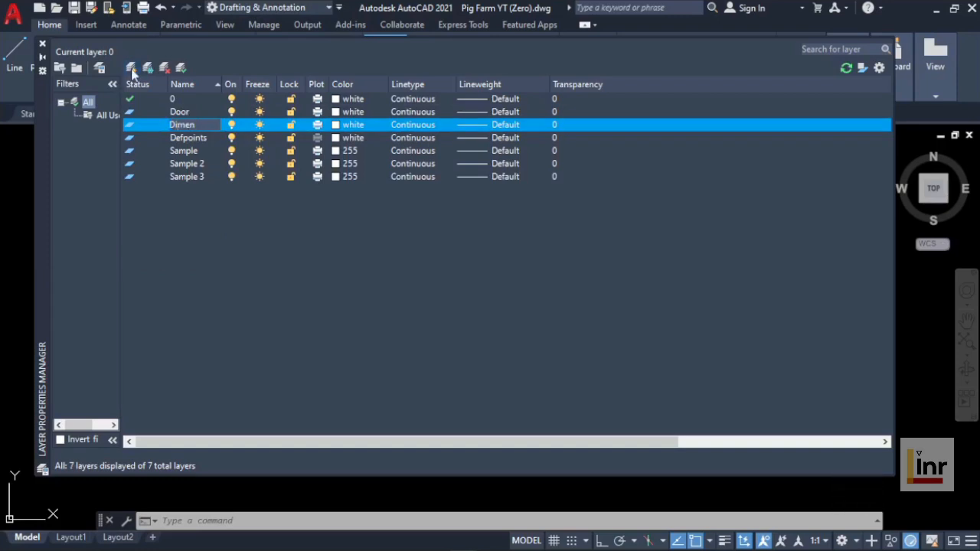
type("sions")
left_click(131, 70)
left_click(131, 69)
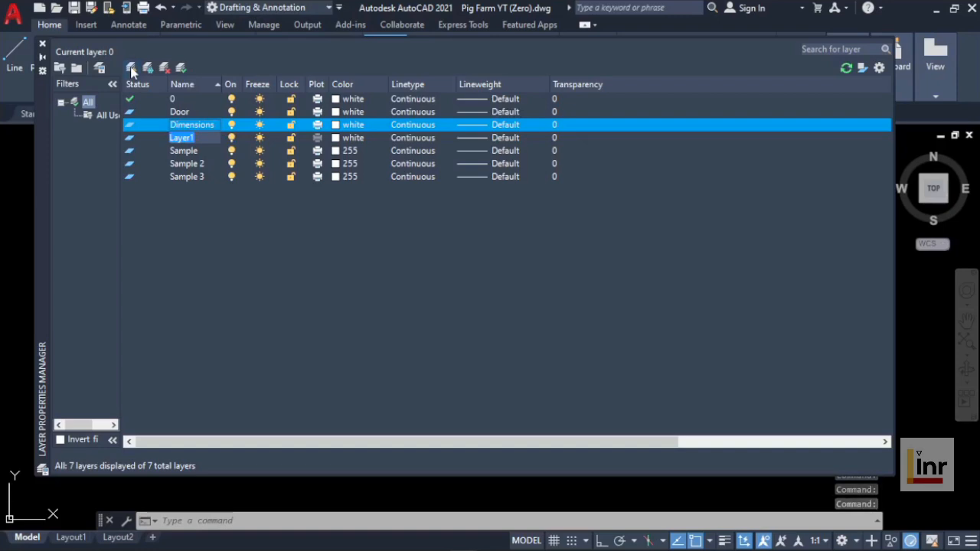
type("Text")
key("Return")
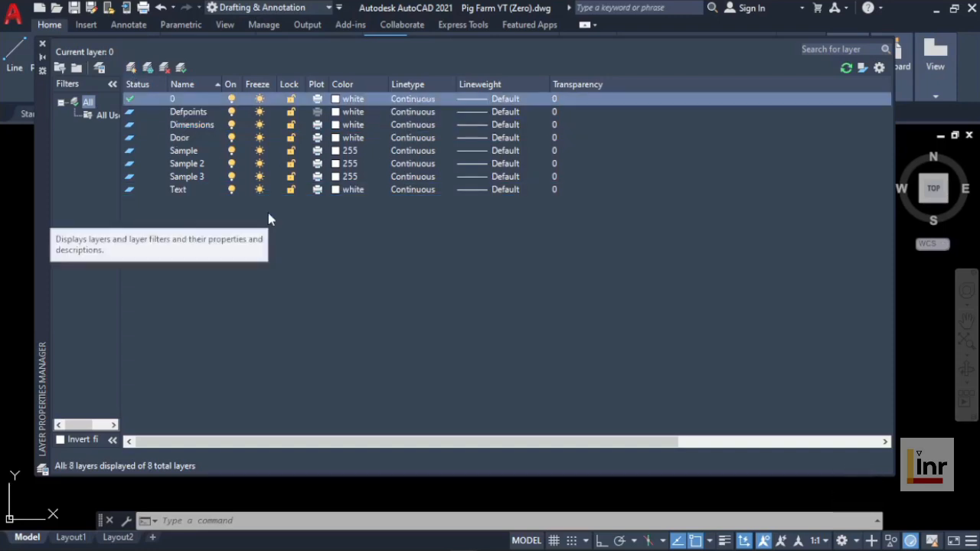
Set the Door layer's color to yellow
left_click(336, 143)
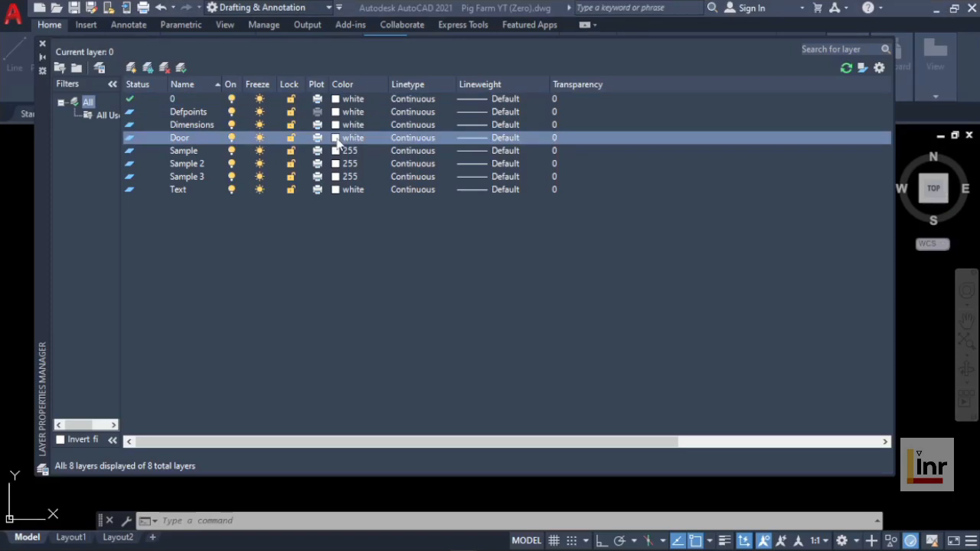
left_click(337, 141)
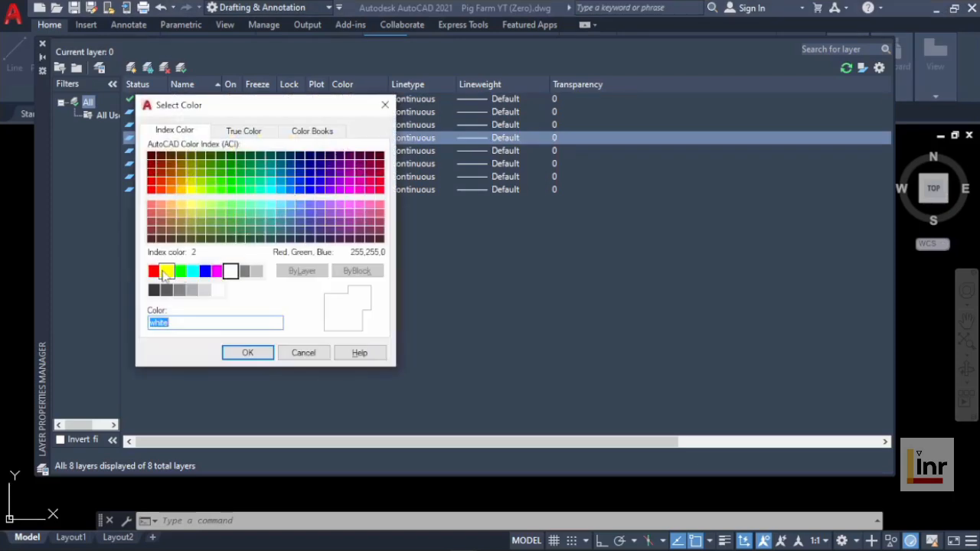
left_click(165, 273)
left_click(267, 353)
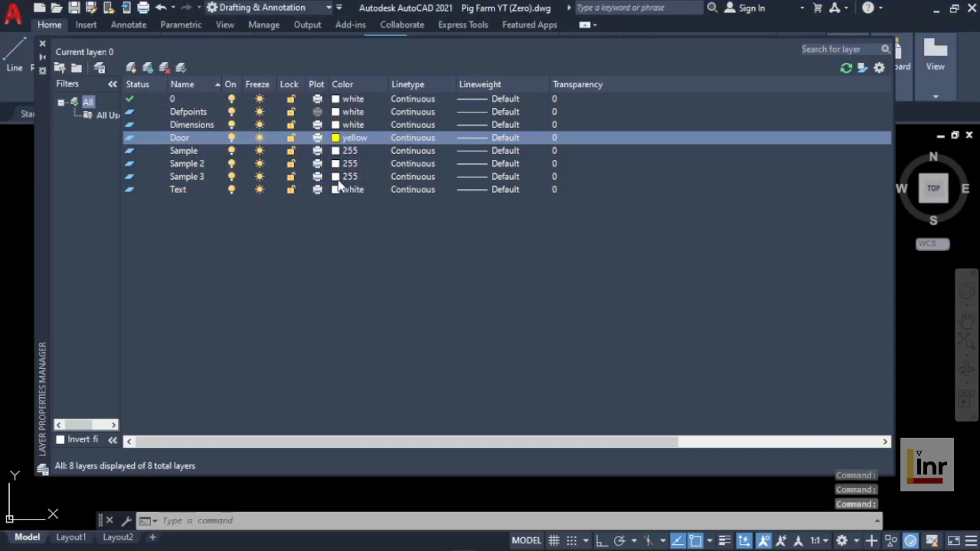
Set the Dimensions layer's color to green
left_click(335, 126)
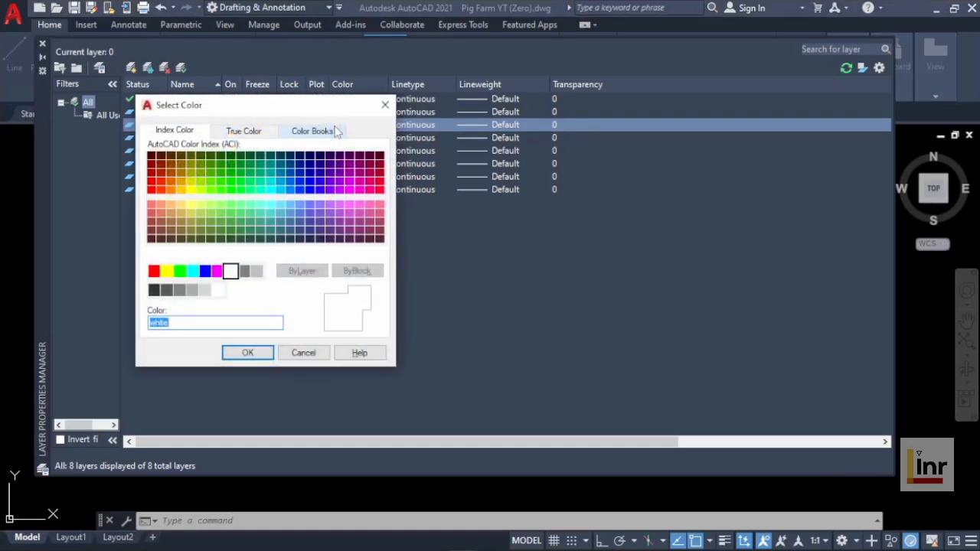
left_click(180, 271)
left_click(240, 352)
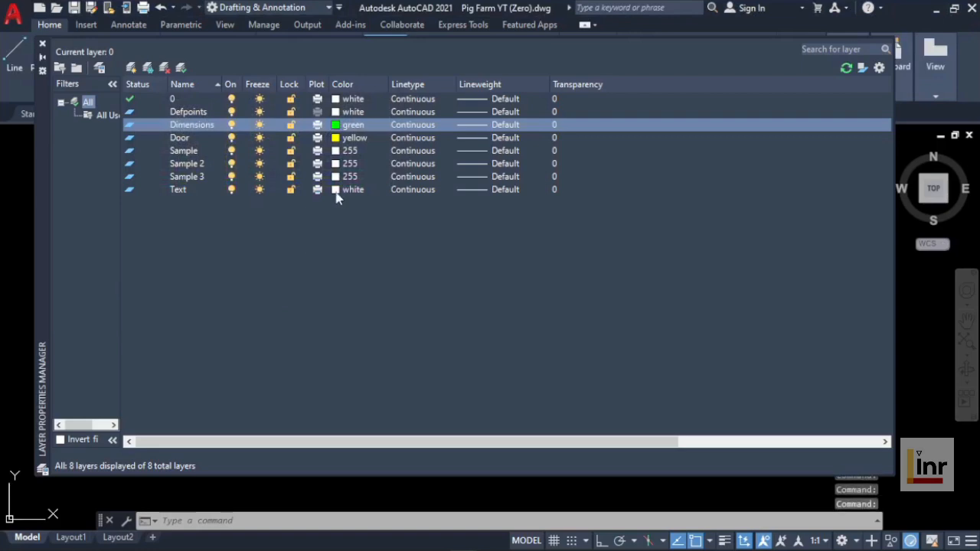
Set the Text layer's color to red and close the layer manager
left_click(335, 190)
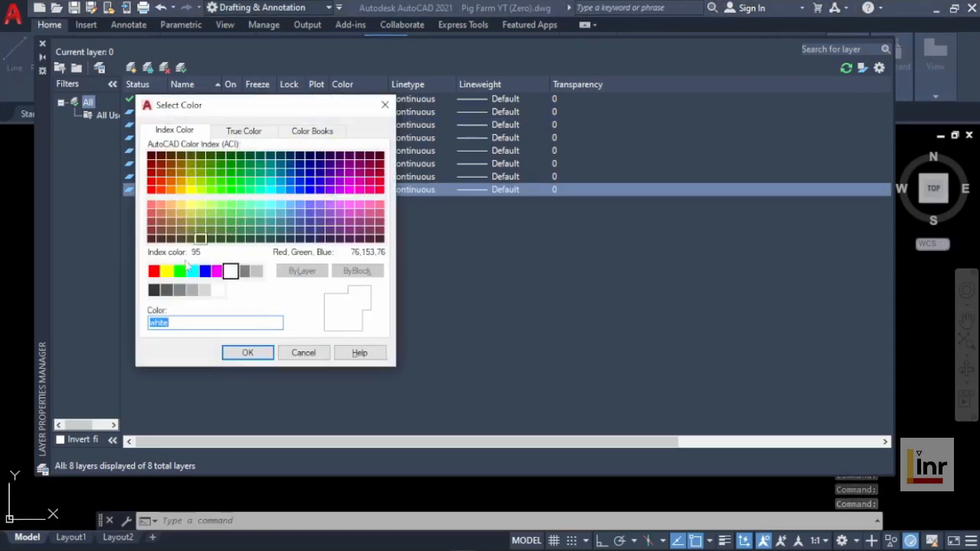
type("red")
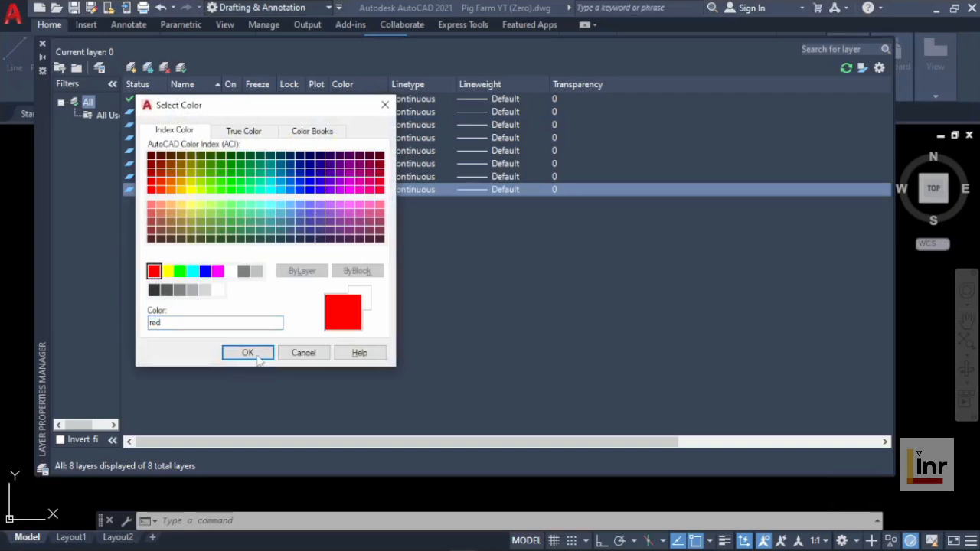
left_click(247, 353)
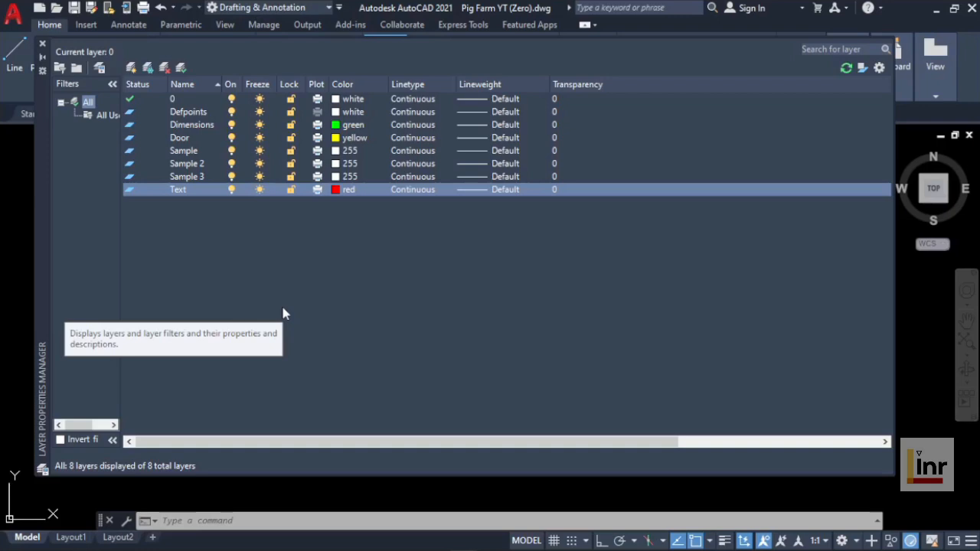
left_click(43, 45)
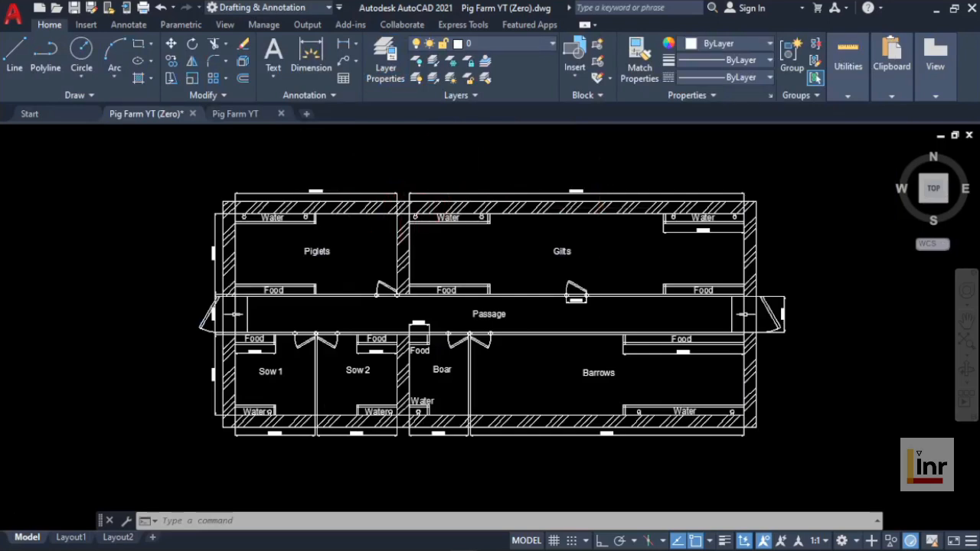
Select every dimension similar to the one above the Gilts room and assign them all to the Dimensions layer
scroll(564, 186, "up", 4)
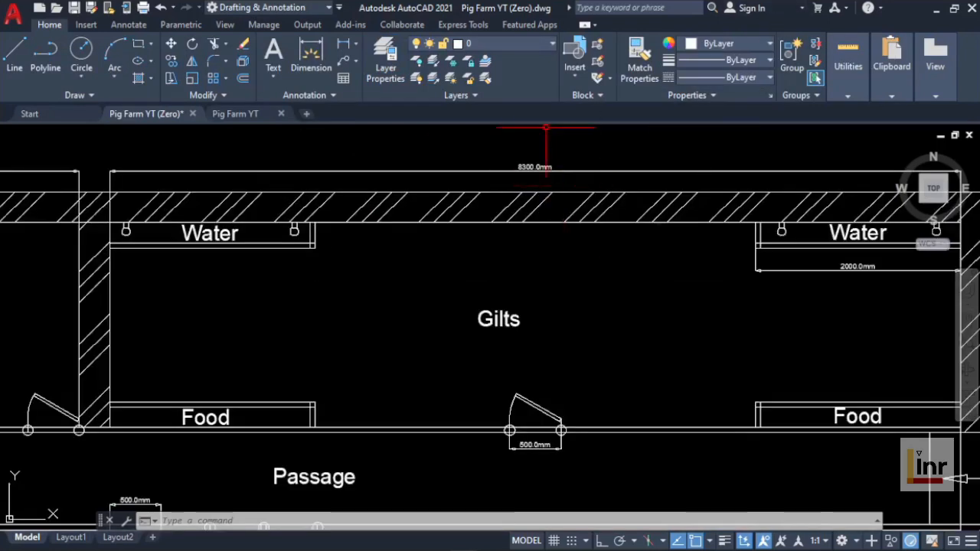
scroll(533, 167, "up", 5)
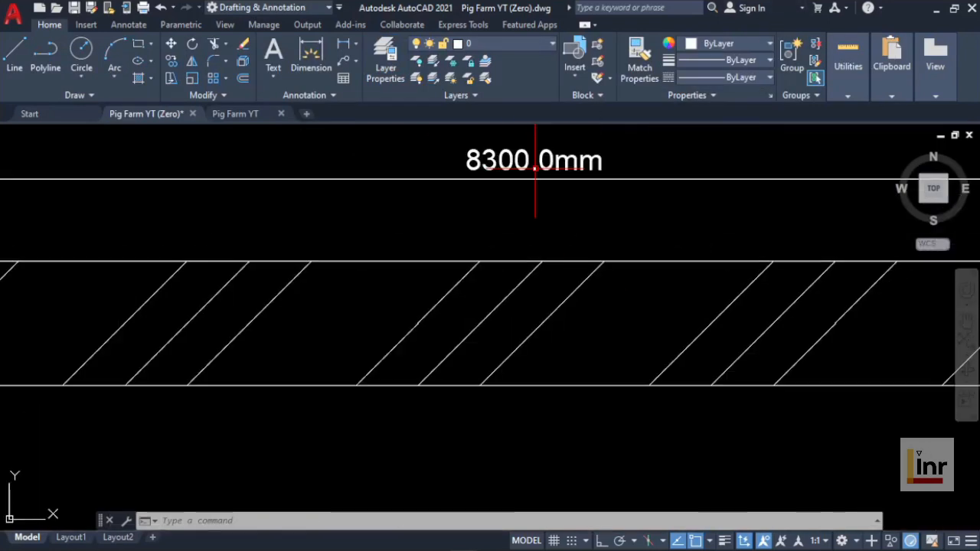
left_click(503, 179)
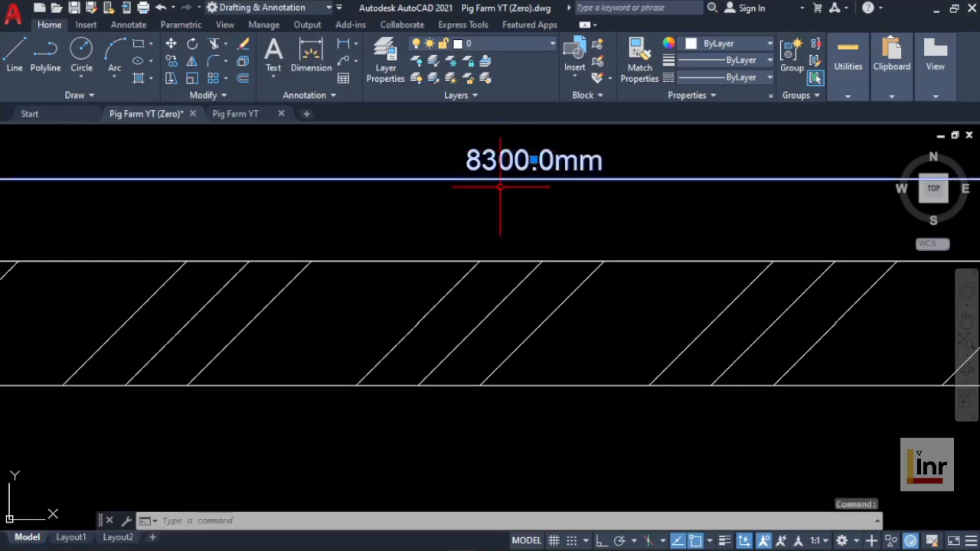
scroll(503, 187, "down", 6)
scroll(486, 207, "down", 4)
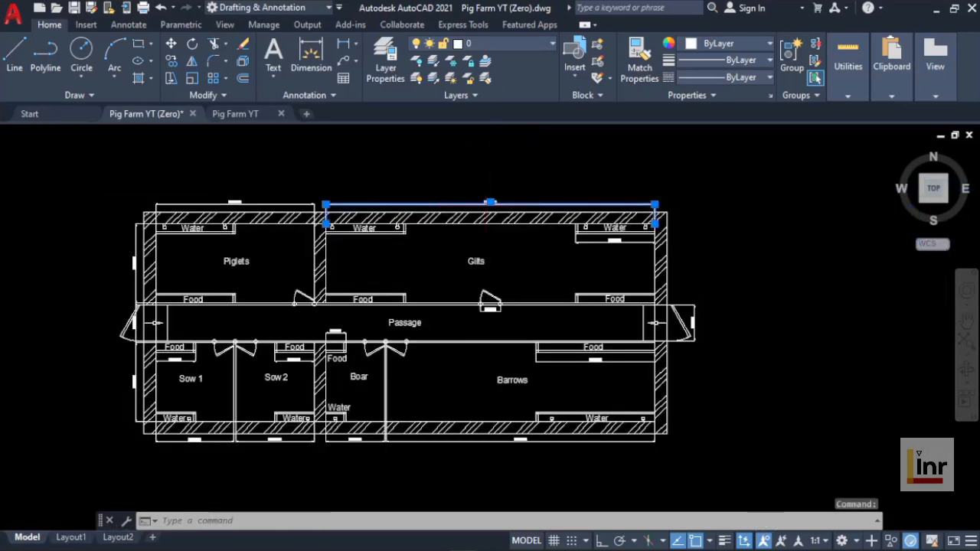
right_click(613, 183)
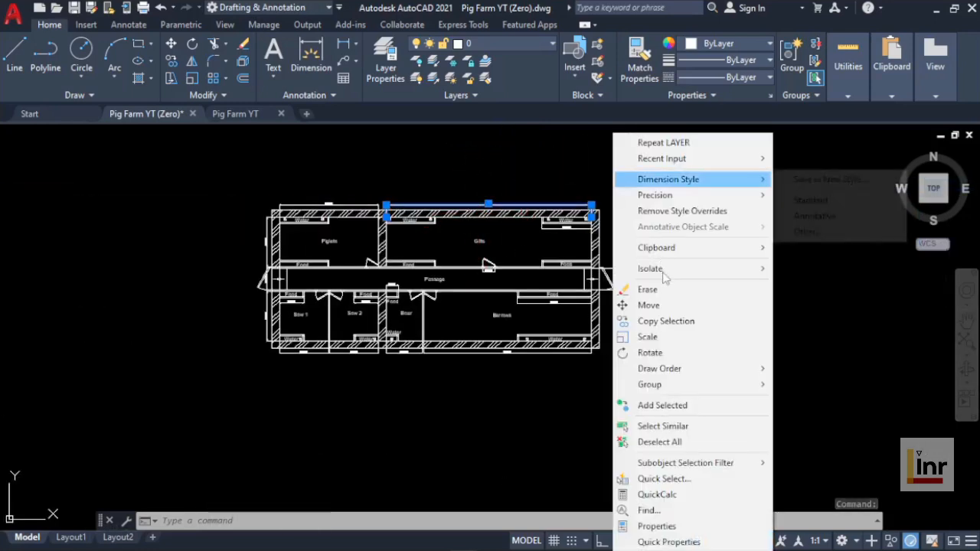
left_click(651, 425)
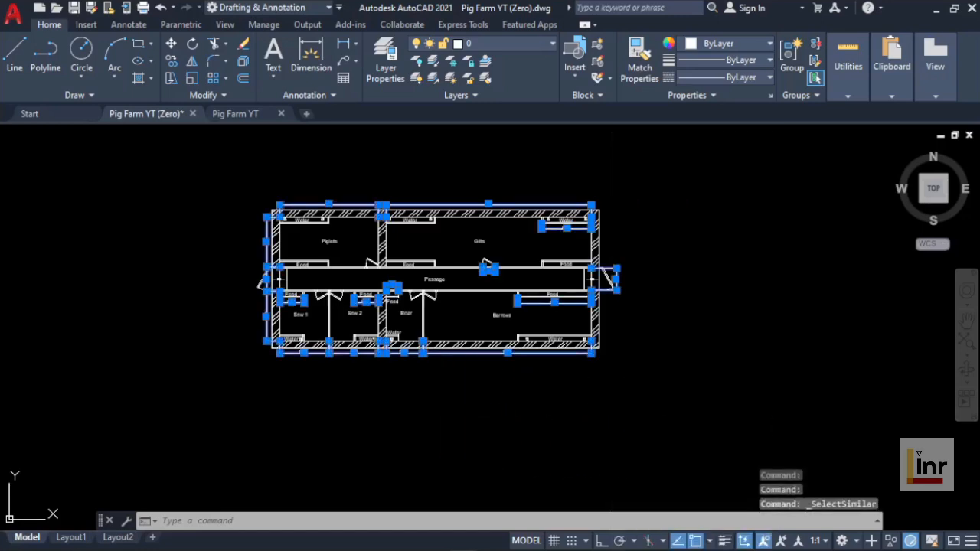
right_click(447, 416)
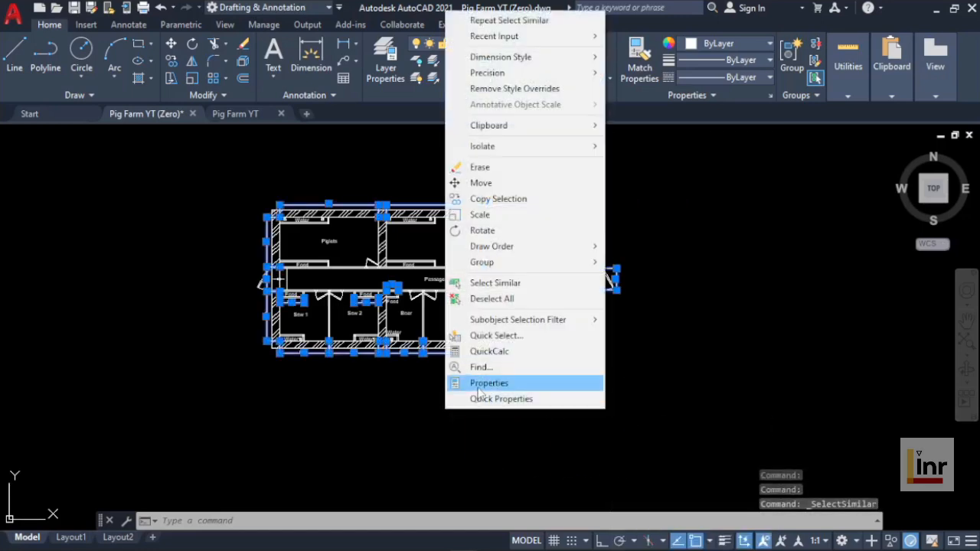
left_click(490, 383)
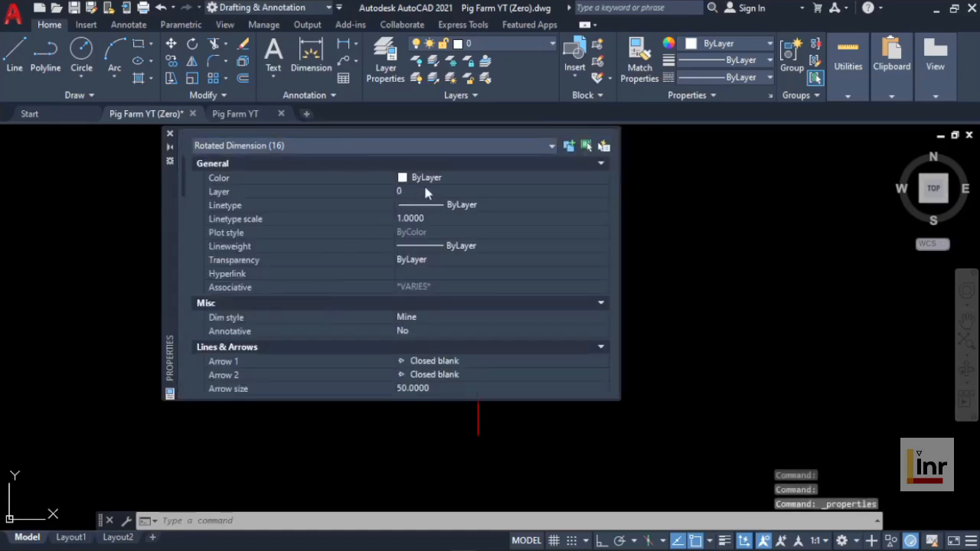
left_click(603, 192)
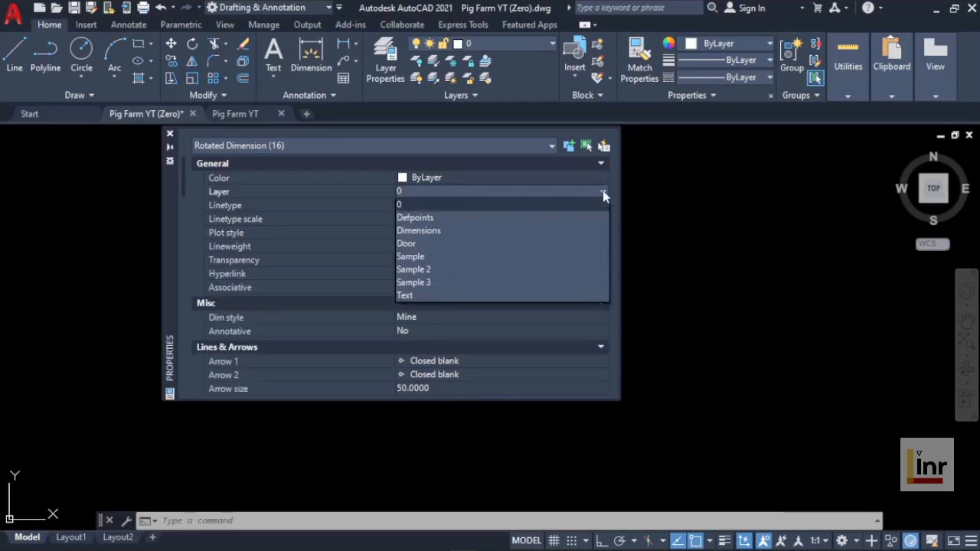
left_click(475, 230)
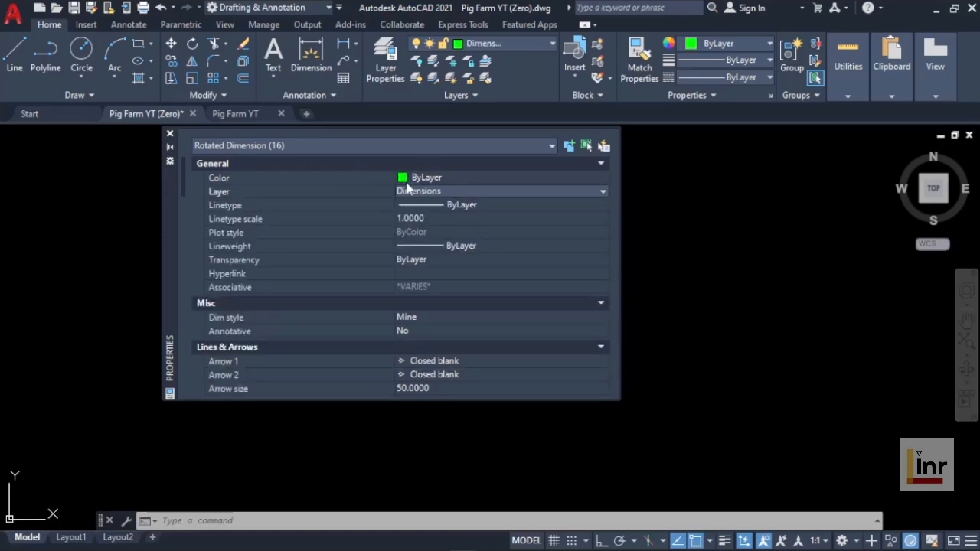
left_click(170, 134)
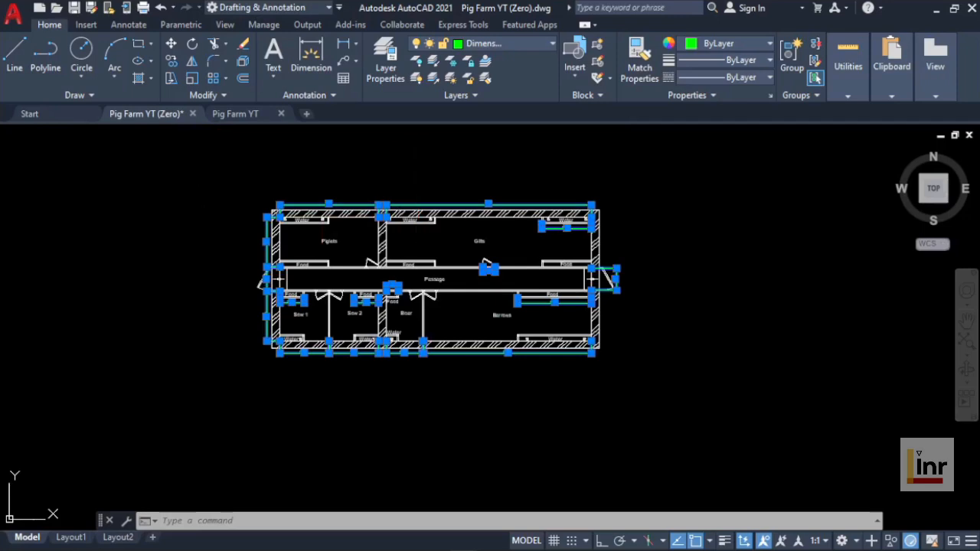
Select every text label similar to the Gilts room name, assign them all to the Text layer and clear the selection
key("Escape")
scroll(497, 172, "up", 6)
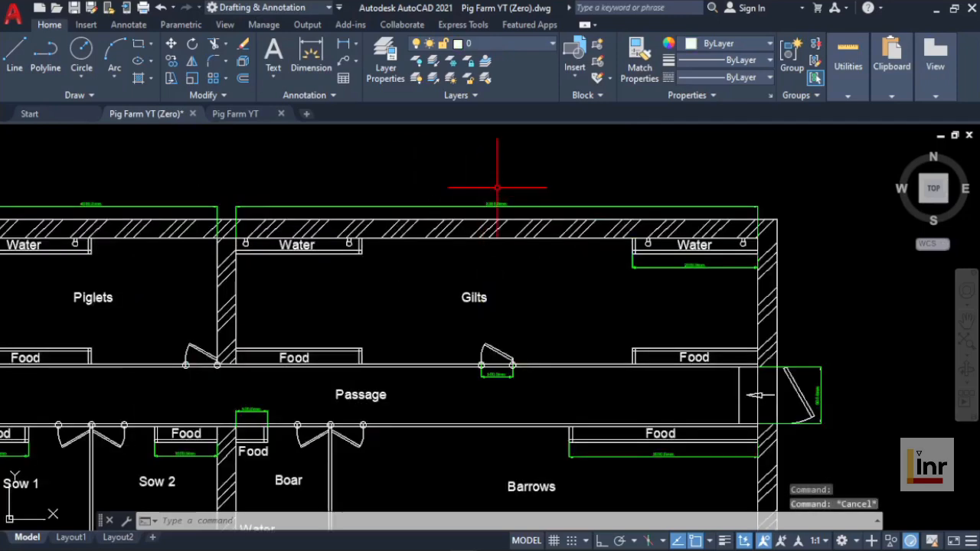
scroll(498, 187, "down", 2)
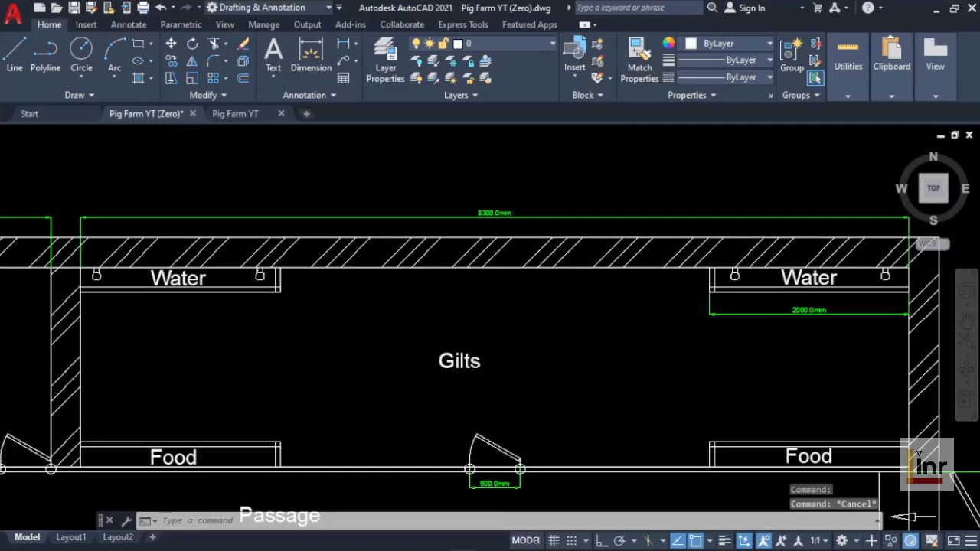
scroll(483, 184, "down", 6)
scroll(491, 228, "up", 4)
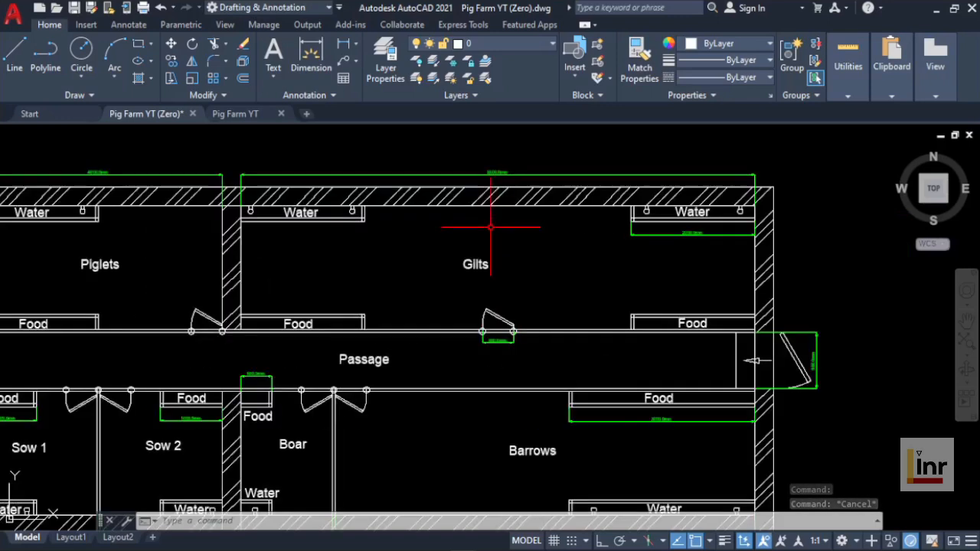
left_click(475, 266)
right_click(497, 234)
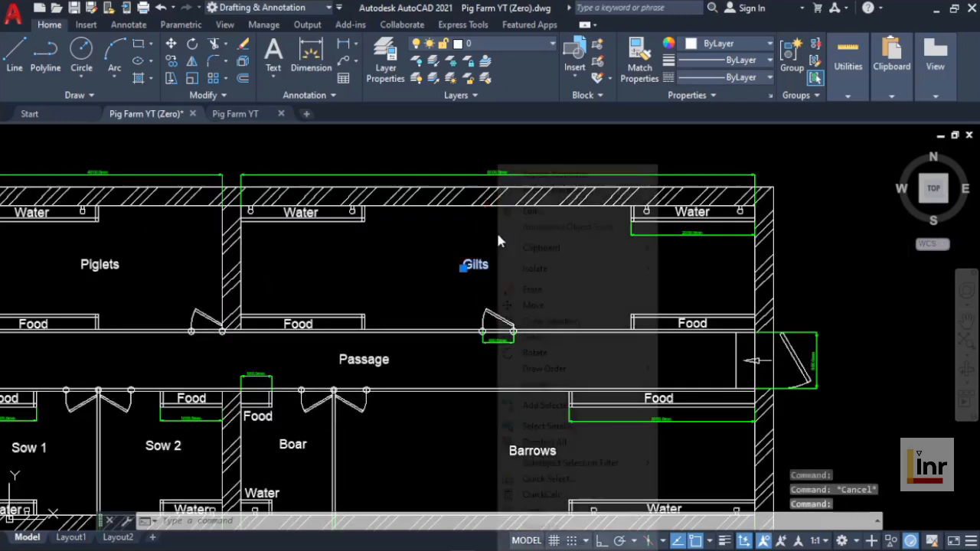
left_click(547, 426)
scroll(539, 350, "down", 4)
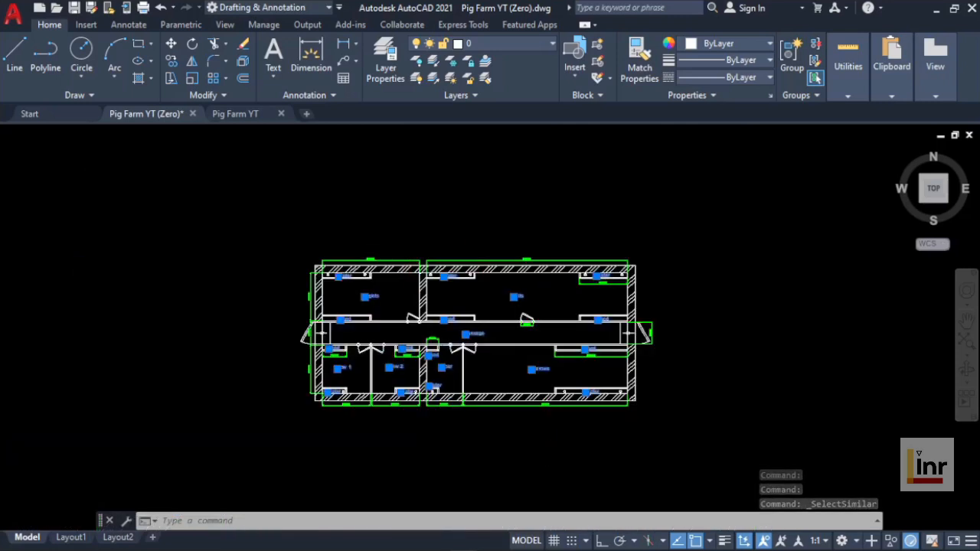
scroll(406, 241, "up", 3)
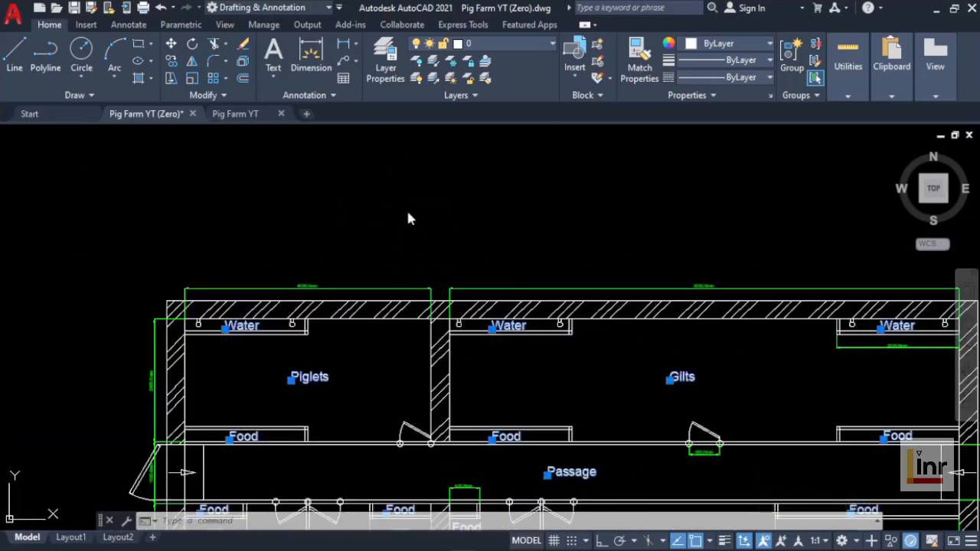
right_click(408, 219)
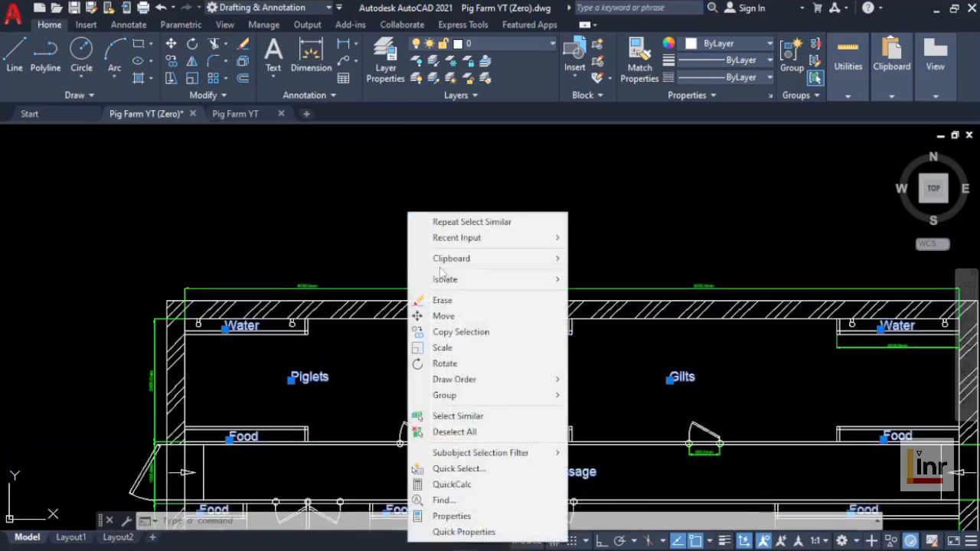
left_click(463, 517)
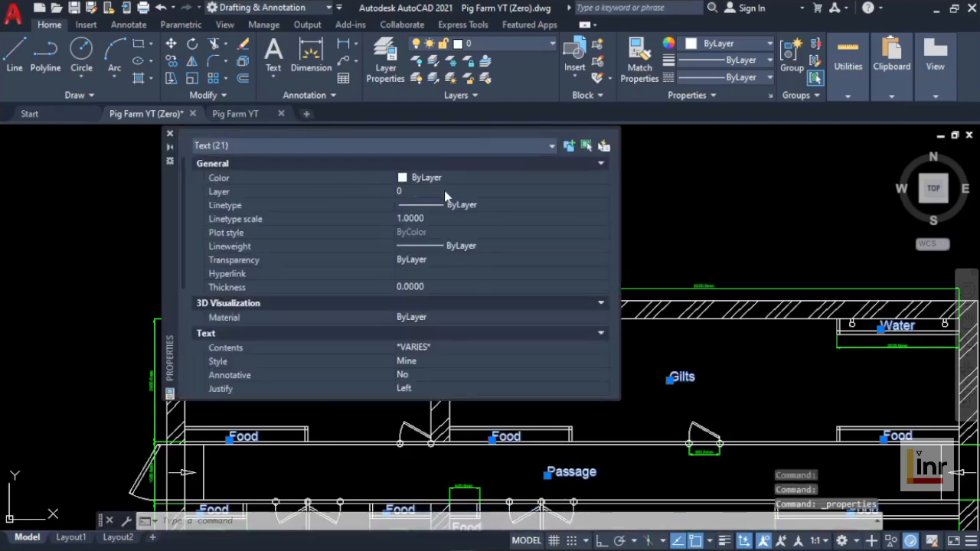
left_click(602, 191)
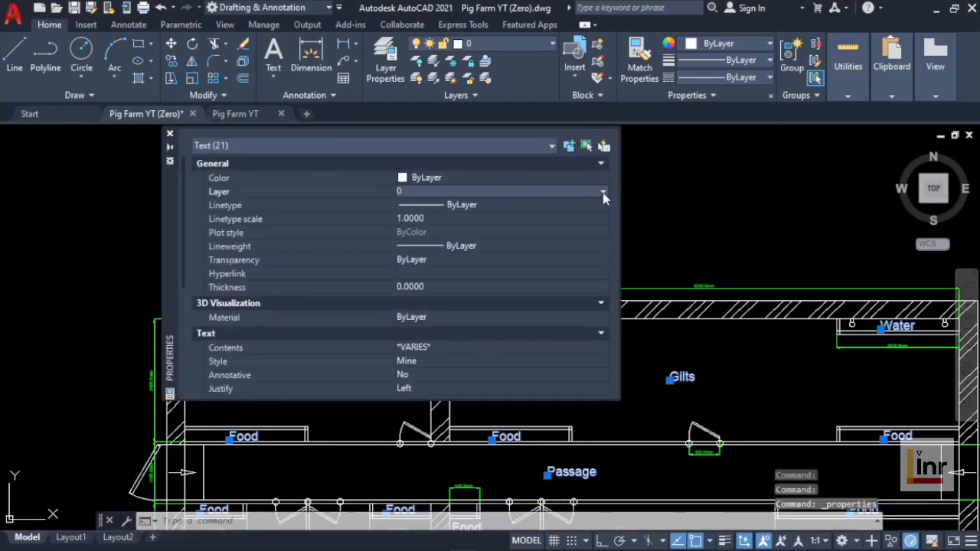
left_click(603, 191)
left_click(424, 295)
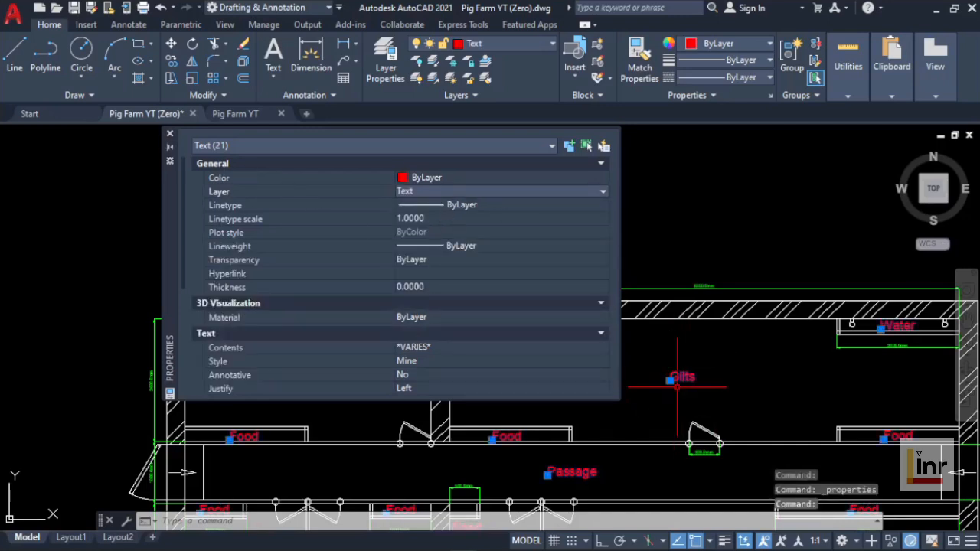
left_click(170, 135)
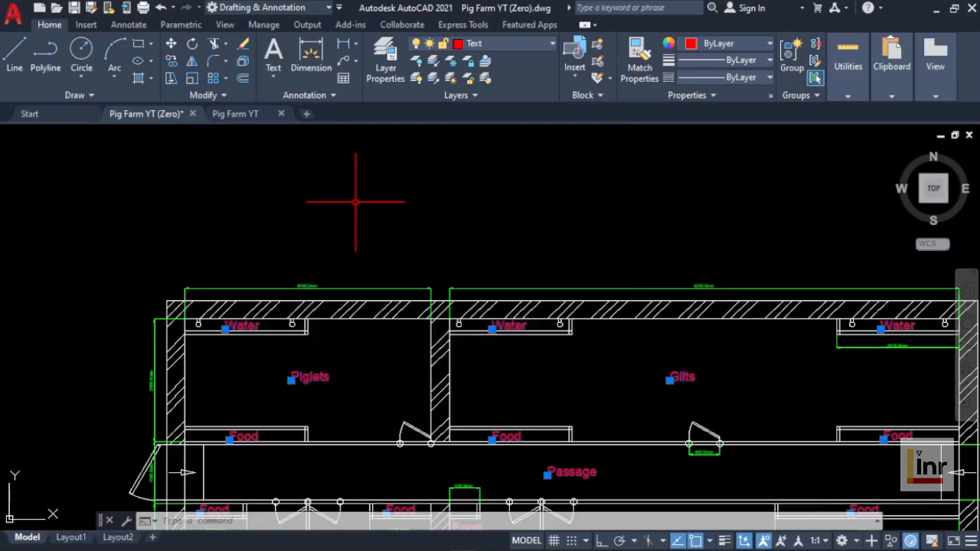
key("Escape")
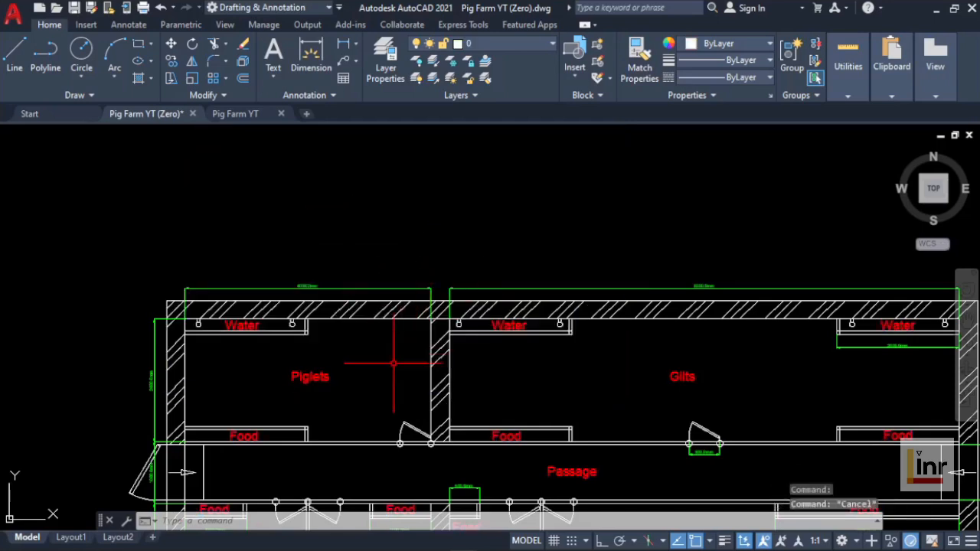
Select every door block similar to the Piglets room door, assign them all to the Door layer and clear the selection
left_click(413, 433)
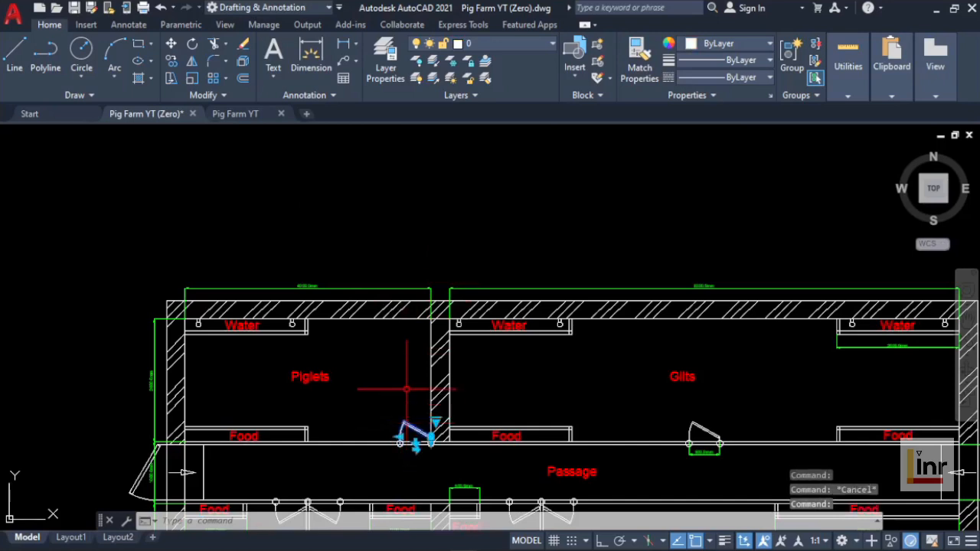
right_click(389, 217)
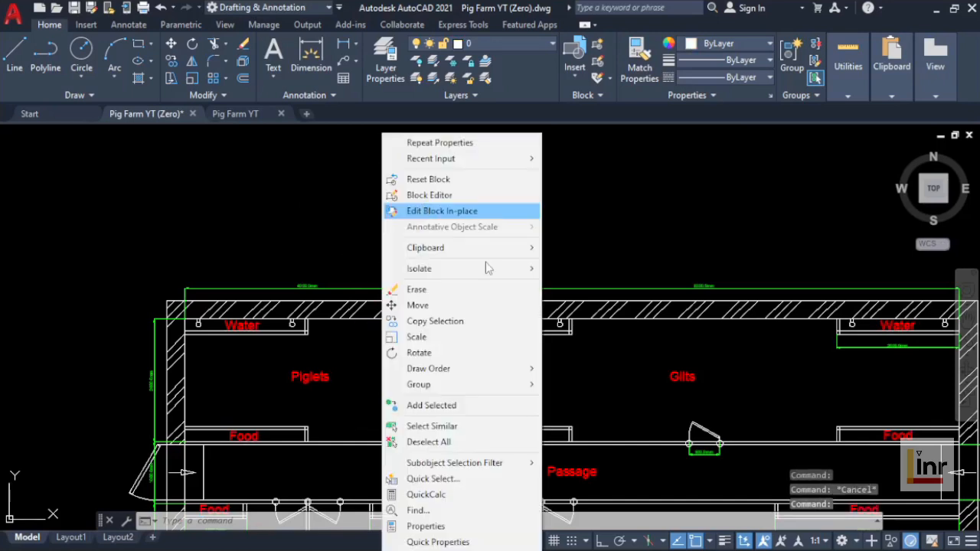
left_click(448, 426)
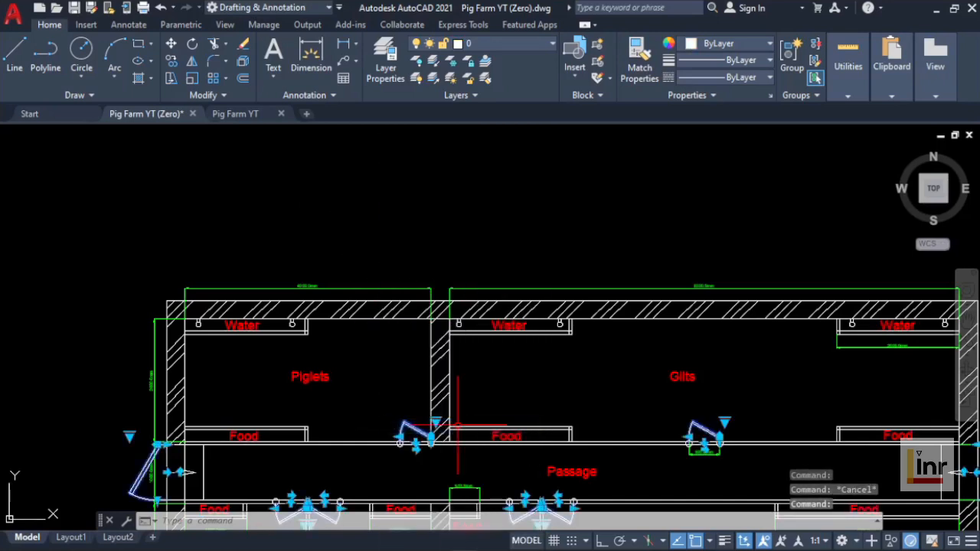
right_click(460, 223)
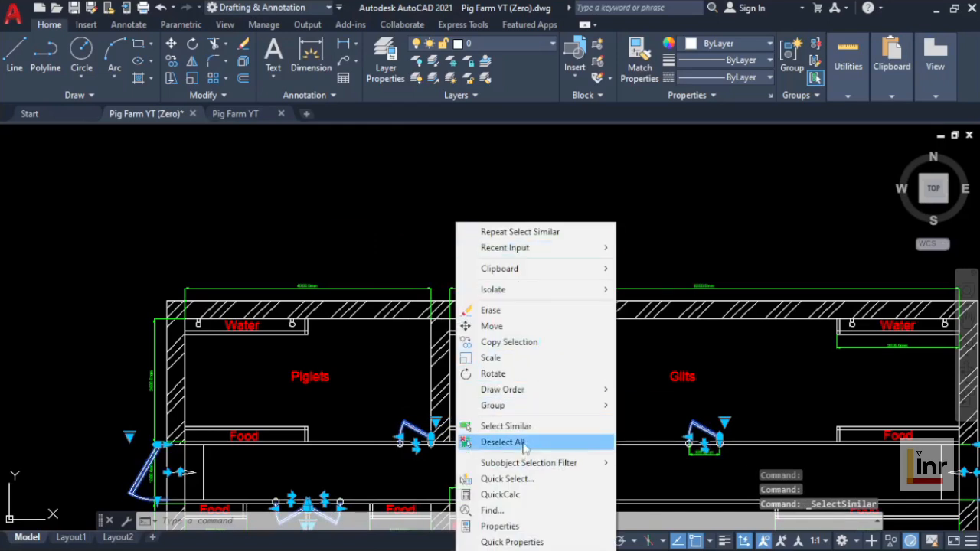
left_click(509, 525)
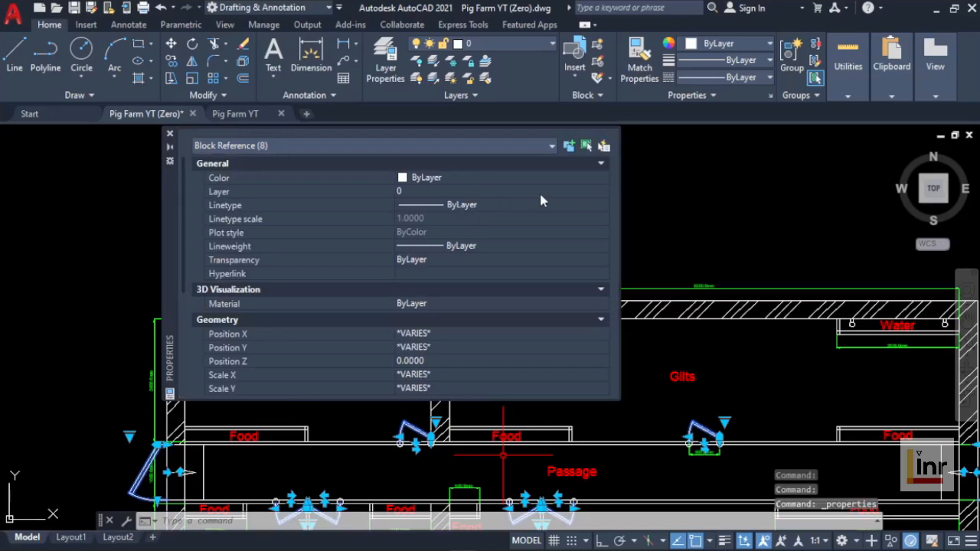
left_click(597, 190)
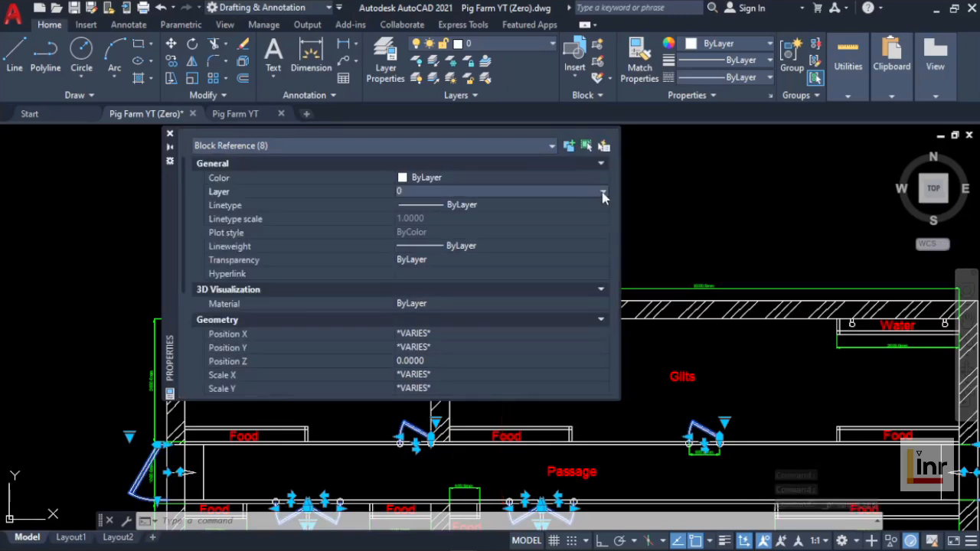
left_click(603, 192)
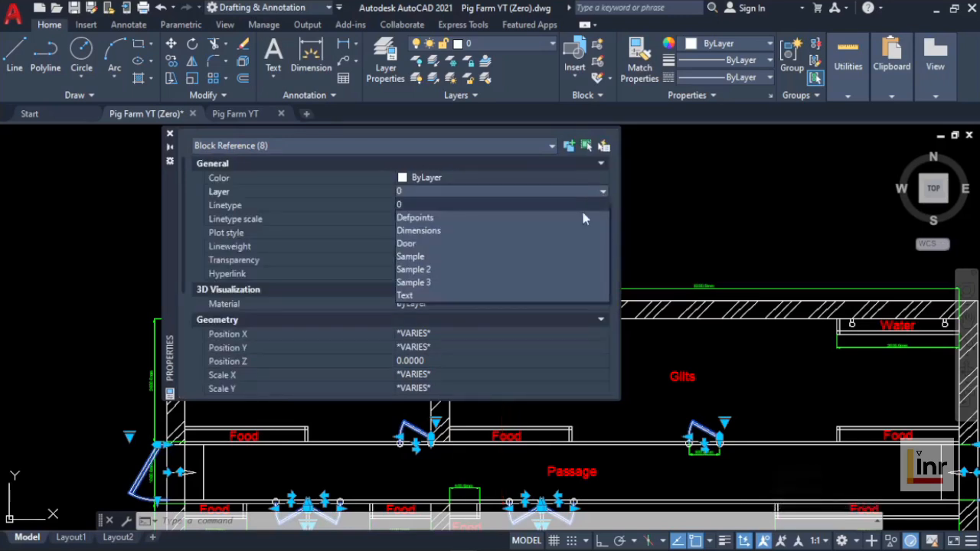
left_click(493, 243)
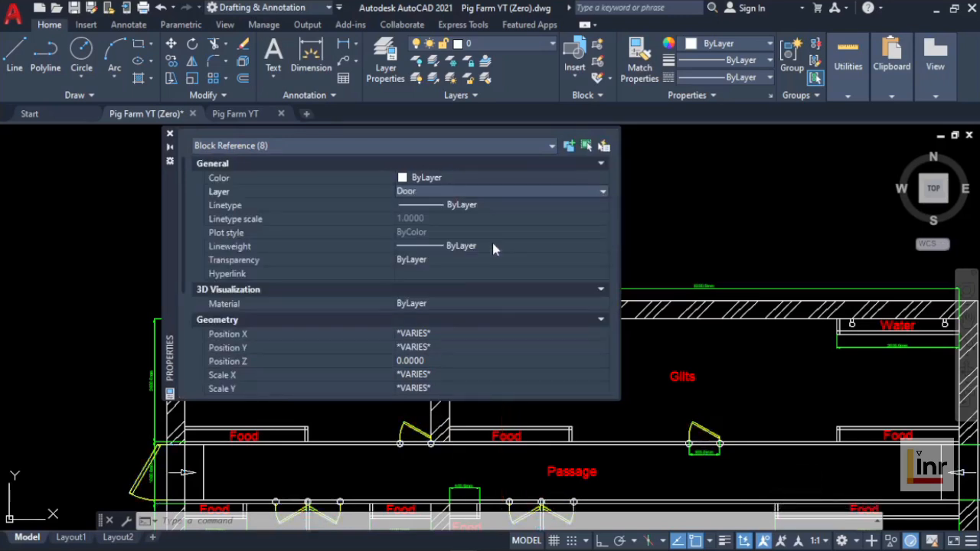
left_click(170, 134)
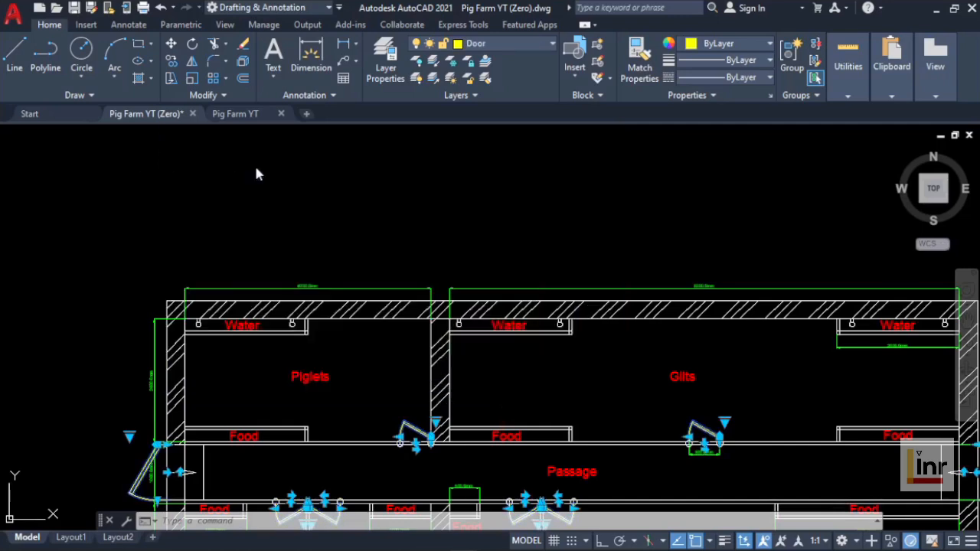
key("Escape")
scroll(467, 262, "down", 2)
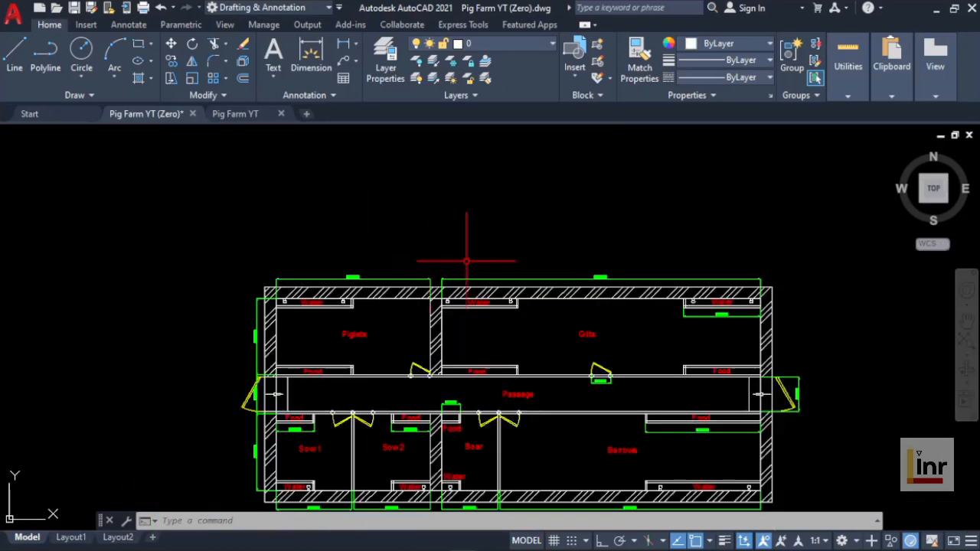
middle_click_drag(486, 241, 480, 206)
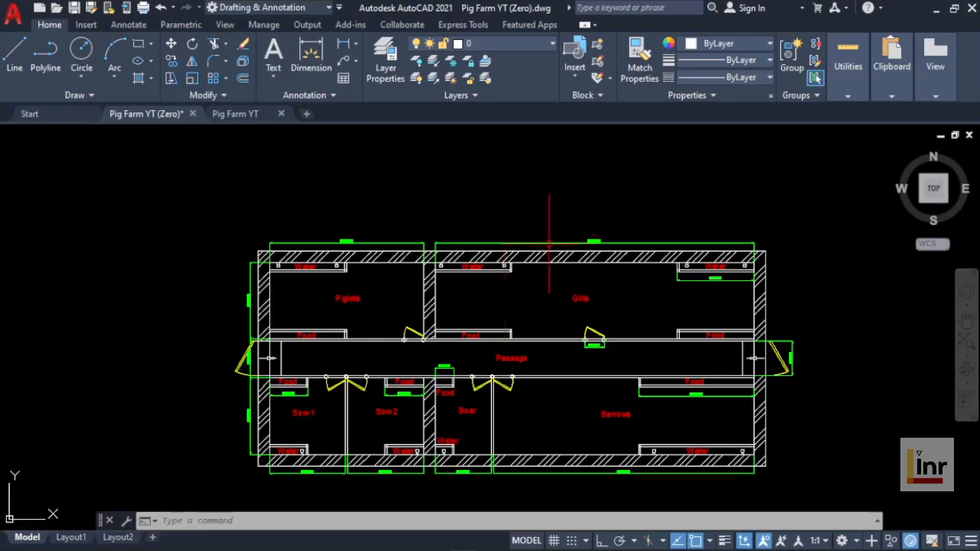
Open the layer manager and widen its Name and On columns
left_click(389, 58)
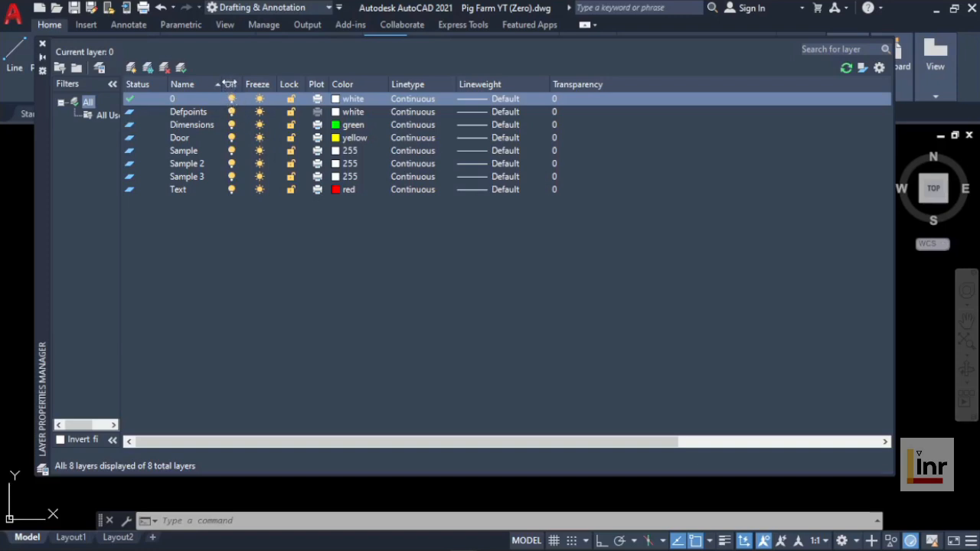
left_click_drag(222, 84, 308, 83)
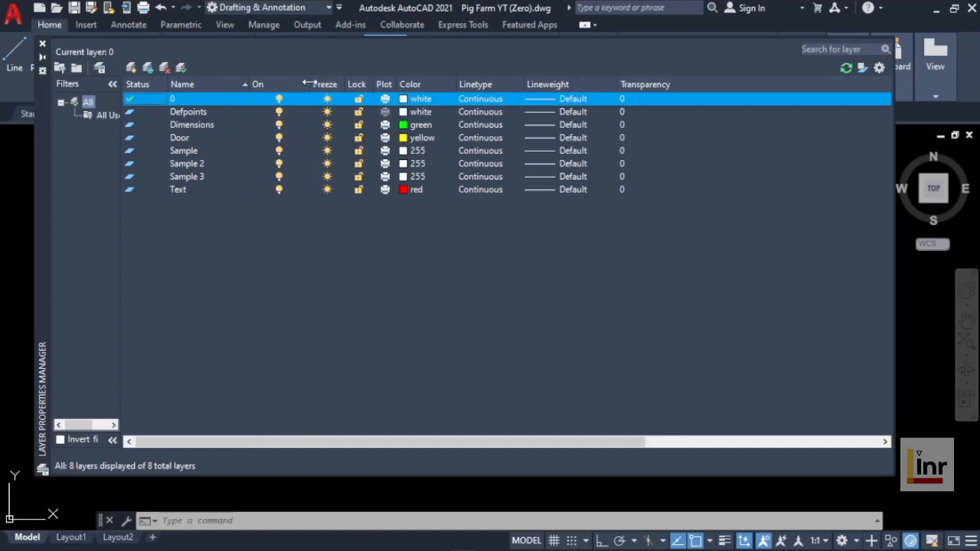
Hide the On column in the layer list and show it again
right_click(386, 85)
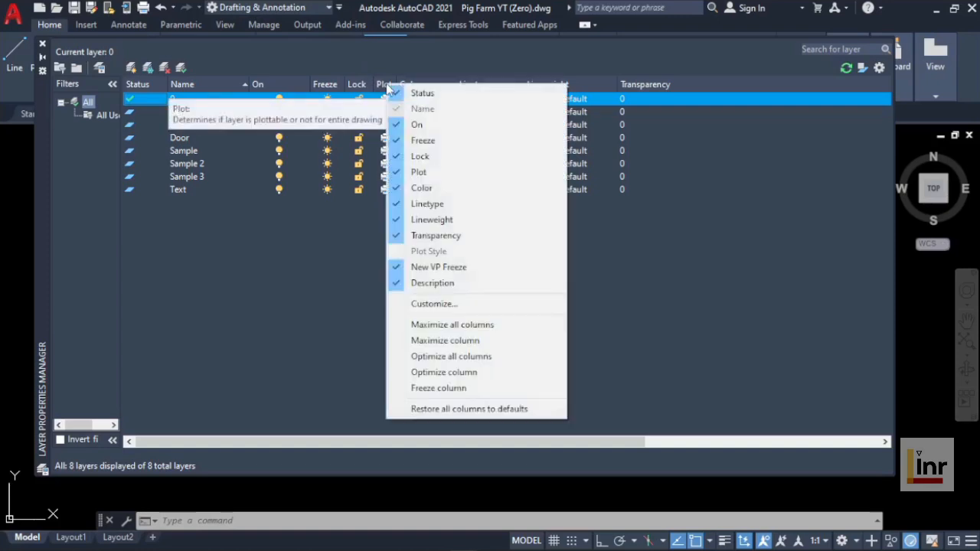
left_click(413, 124)
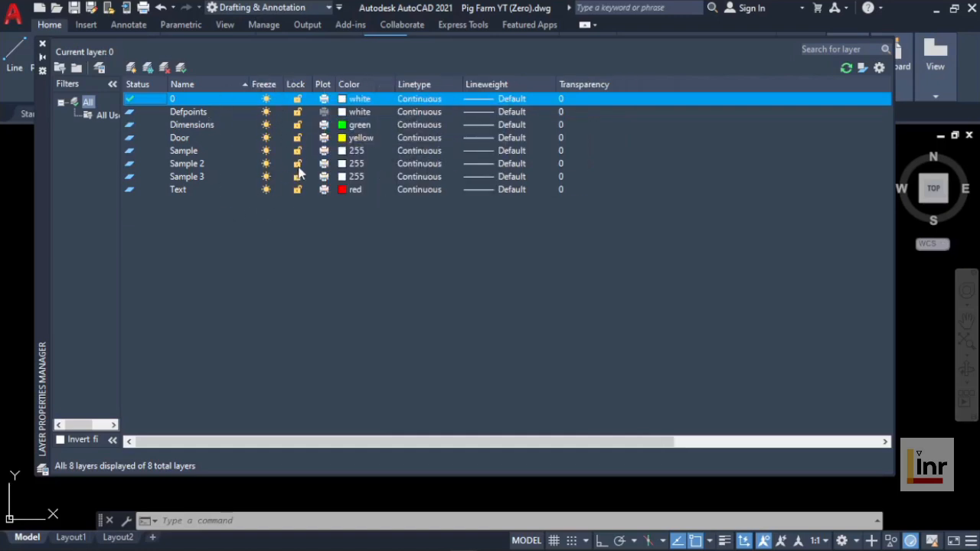
right_click(381, 86)
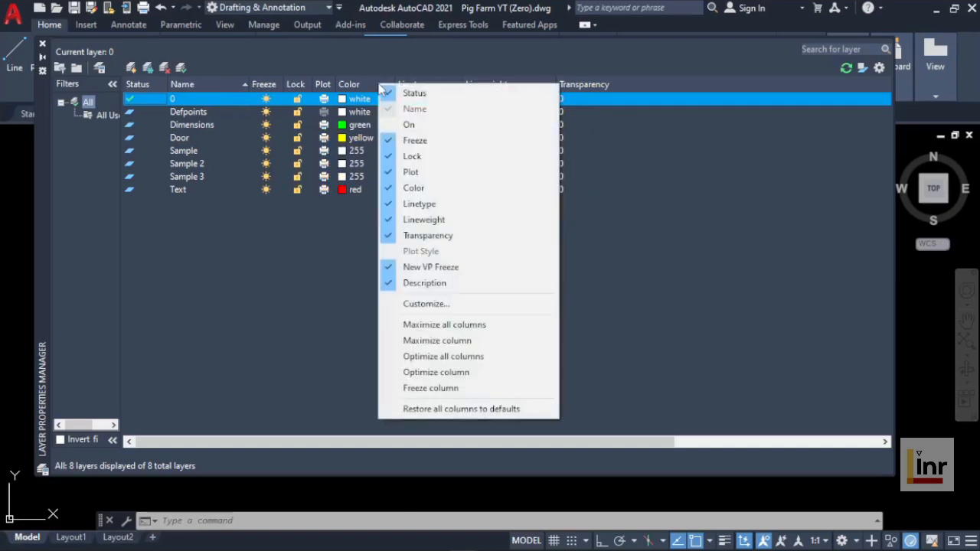
left_click(392, 126)
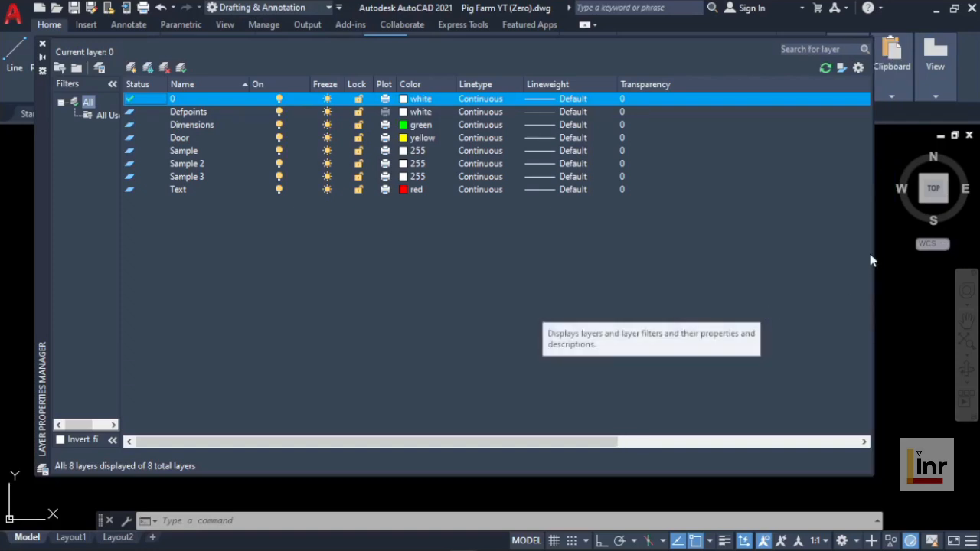
Narrow the layer manager and its columns so the whole floor plan fits beside it
mouse_move(814, 264)
left_mouse_down()
mouse_move(593, 317)
mouse_move(440, 326)
left_mouse_up()
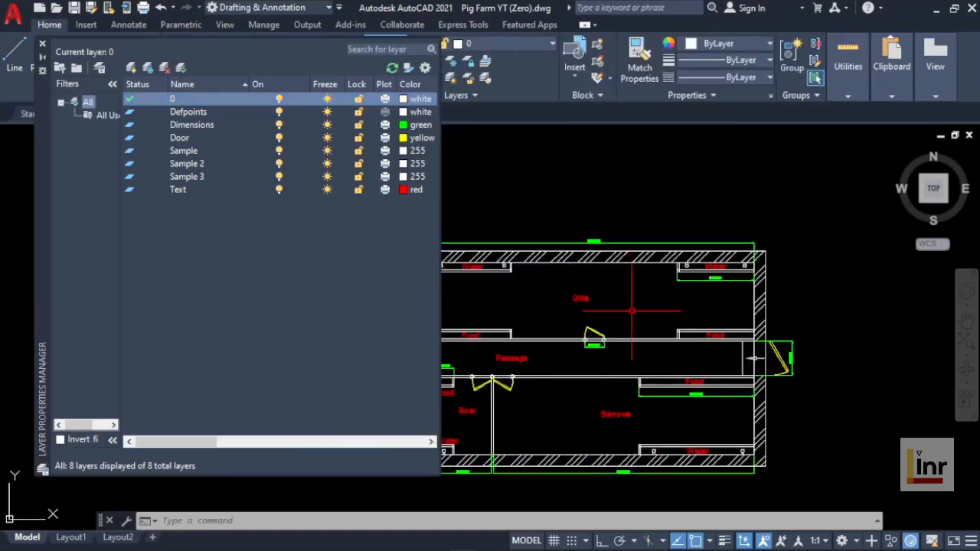
middle_click_drag(632, 311, 633, 312)
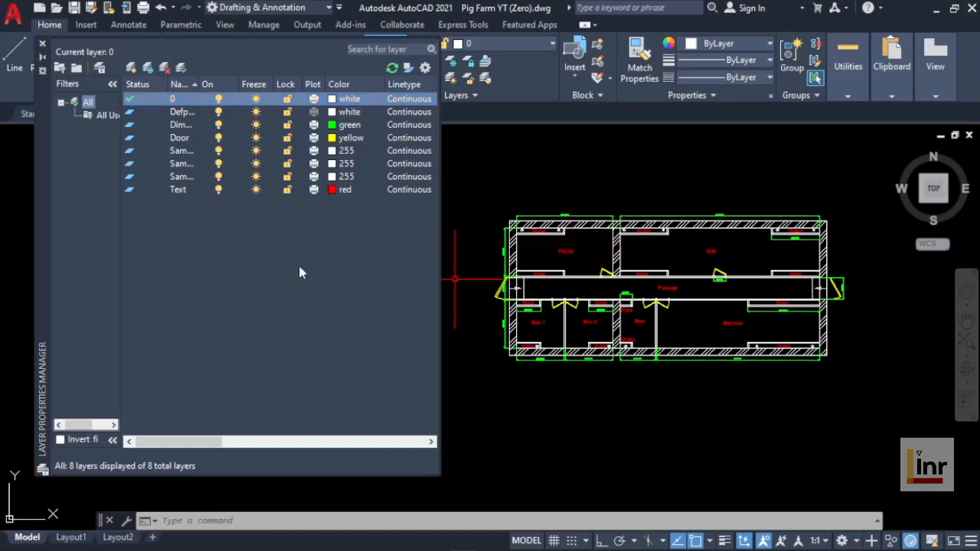
Turn the Text layer off and back on, and freeze and thaw it to compare the effect on the plan
left_click(219, 191)
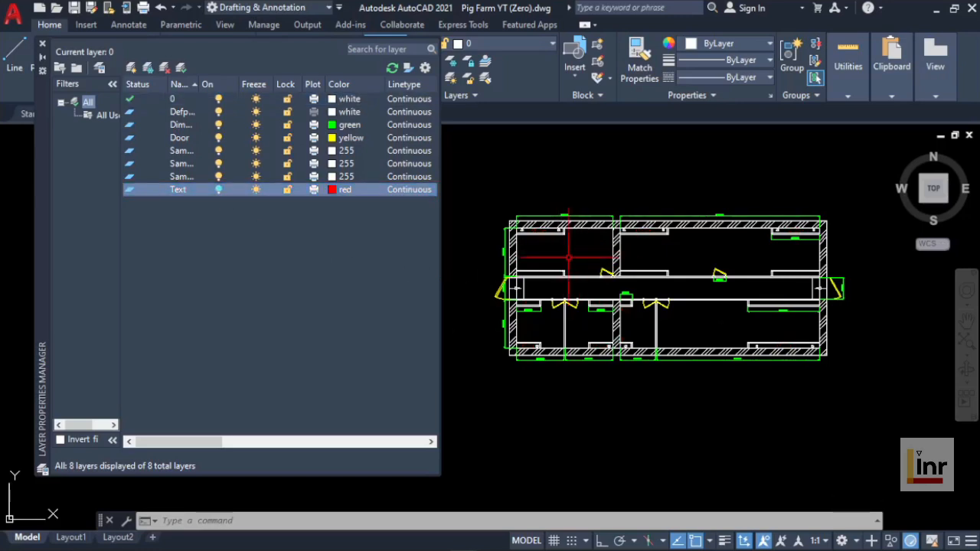
left_click(219, 190)
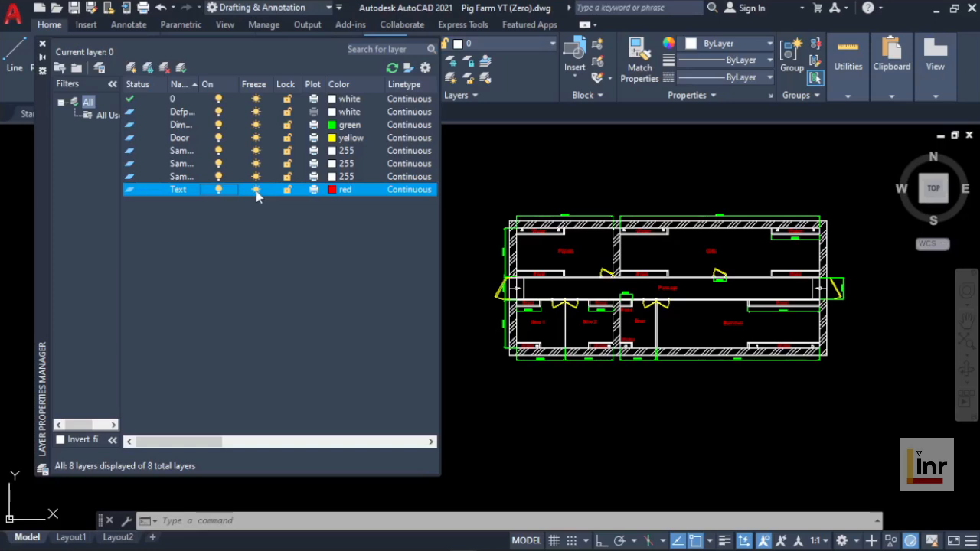
left_click(257, 191)
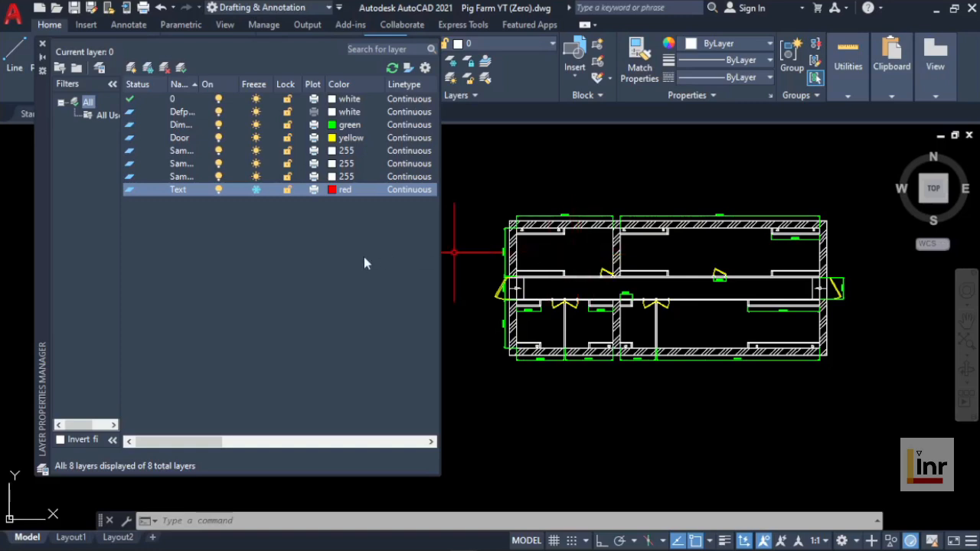
left_click(256, 191)
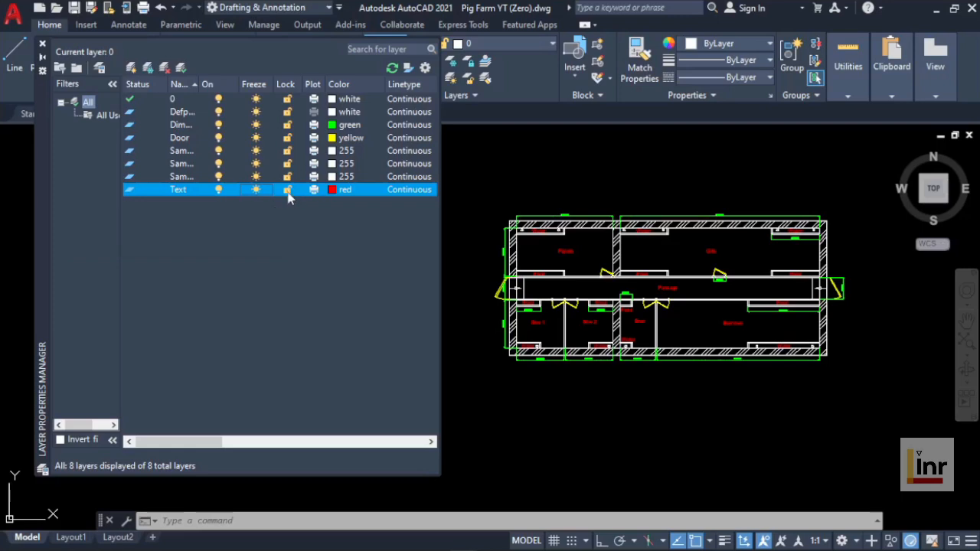
Lock the Text layer and inspect how its Piglets label reacts on the plan
left_click(288, 191)
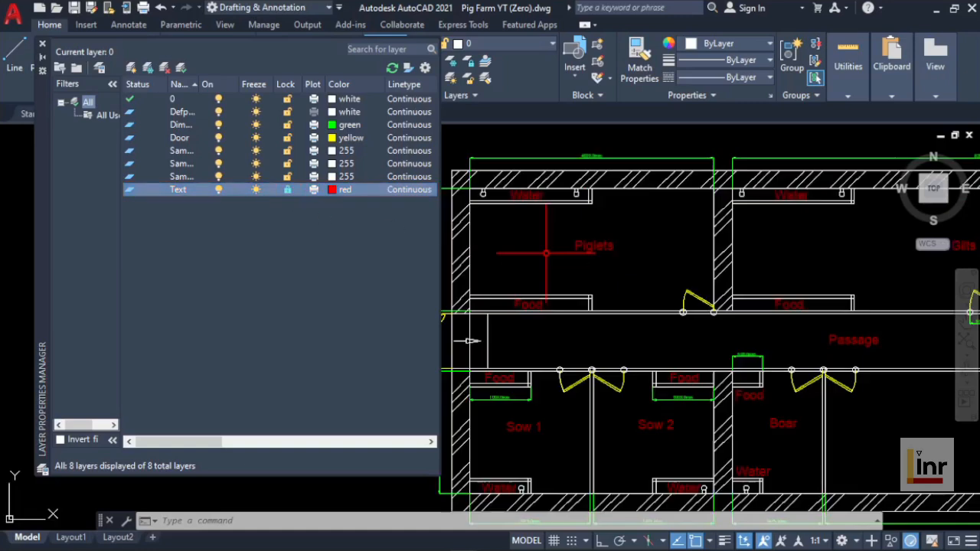
scroll(549, 256, "up", 4)
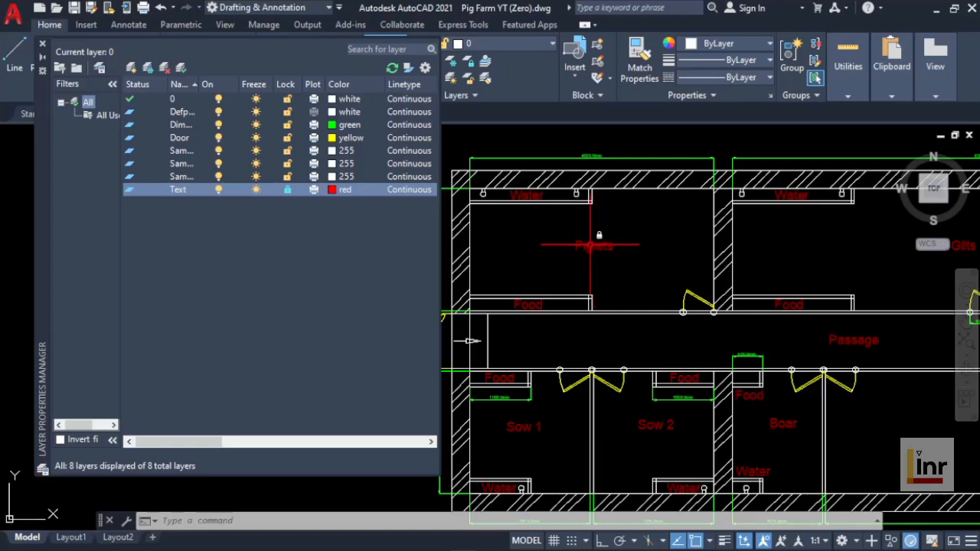
mouse_move(590, 245)
scroll(591, 245, "down", 2)
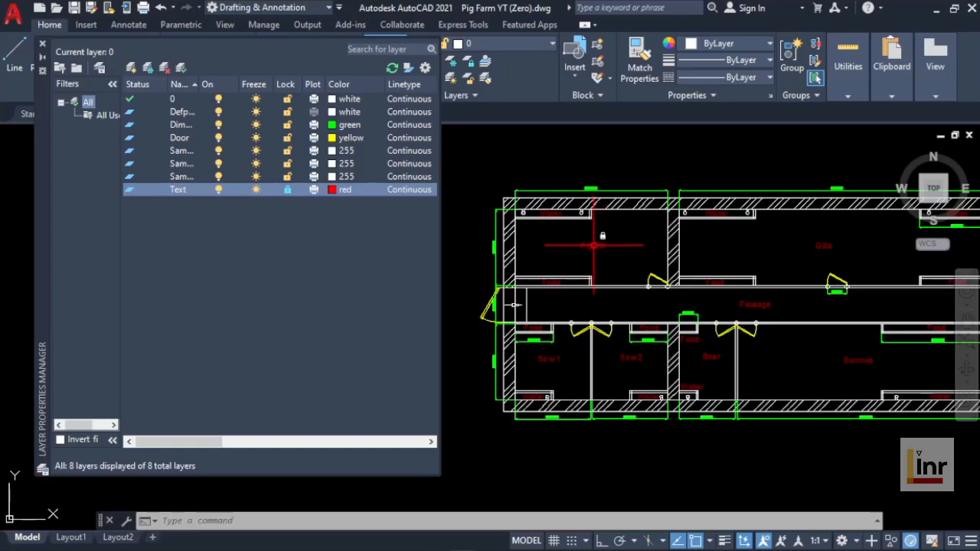
Move the layer manager down to uncover the drawing tools, and unlock the Text layer
left_click_drag(44, 141, 51, 216)
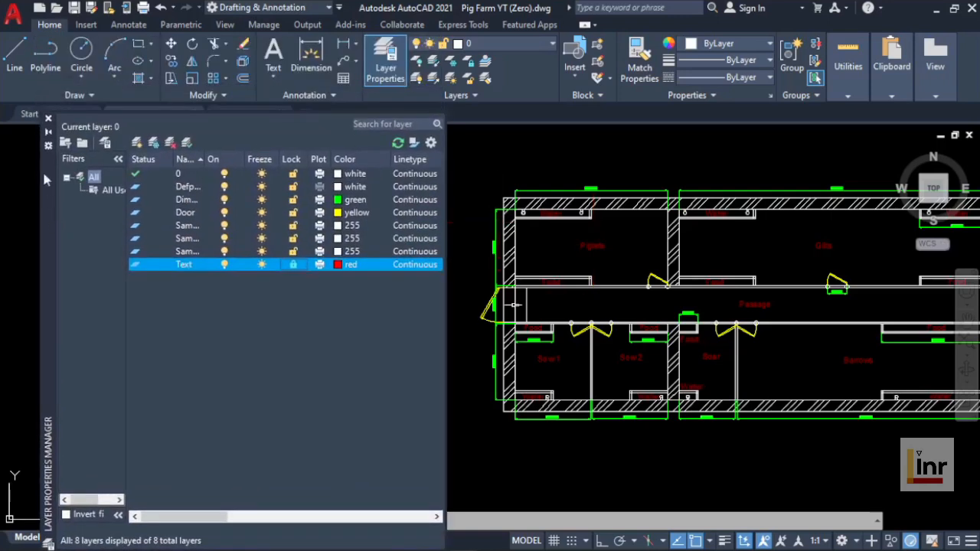
left_click(15, 57)
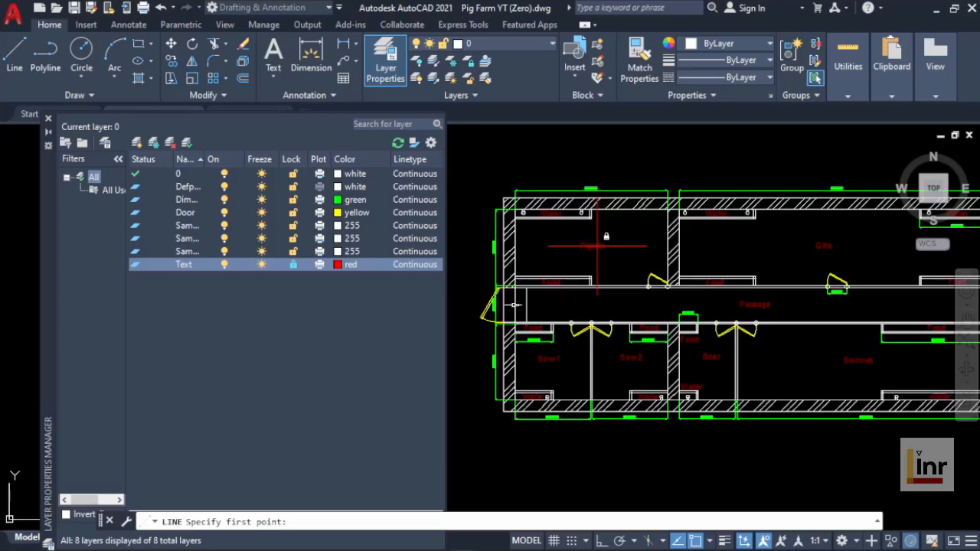
key("Escape")
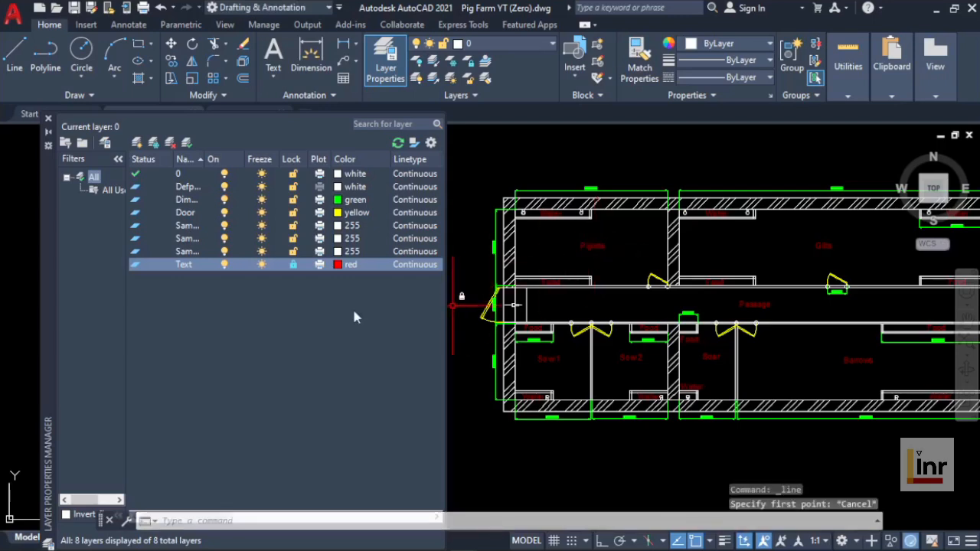
left_click(292, 264)
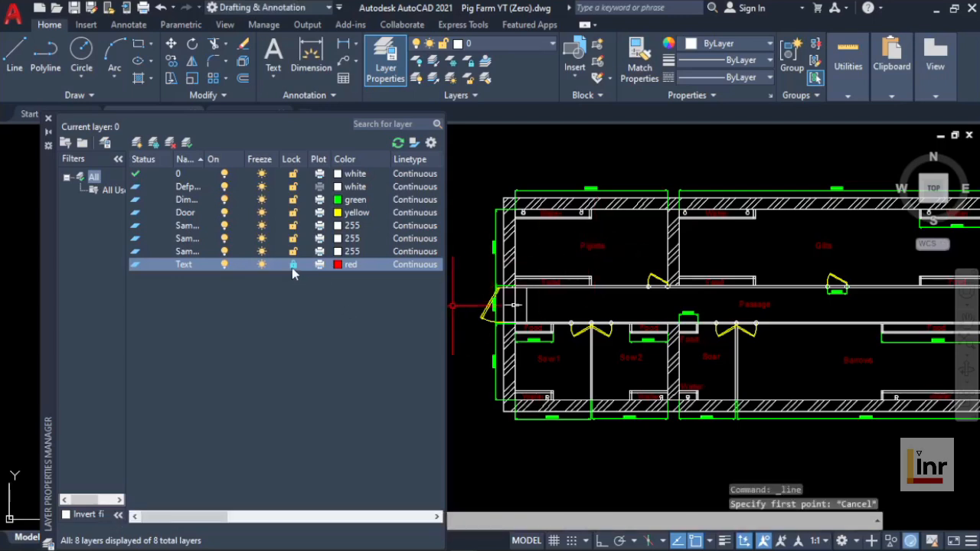
Widen the layer manager to show the Lineweight column and sort the layers by linetype
left_click_drag(504, 182, 534, 181)
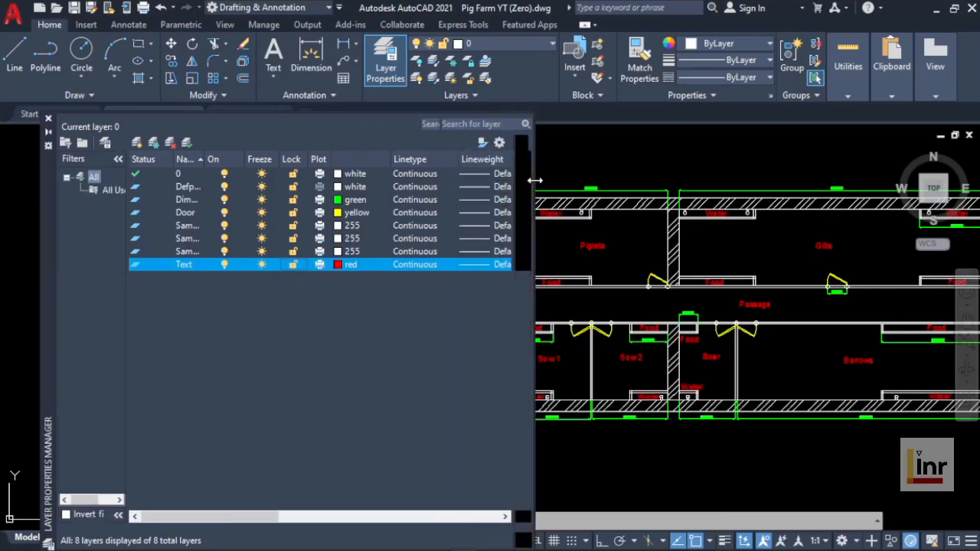
left_click(432, 161)
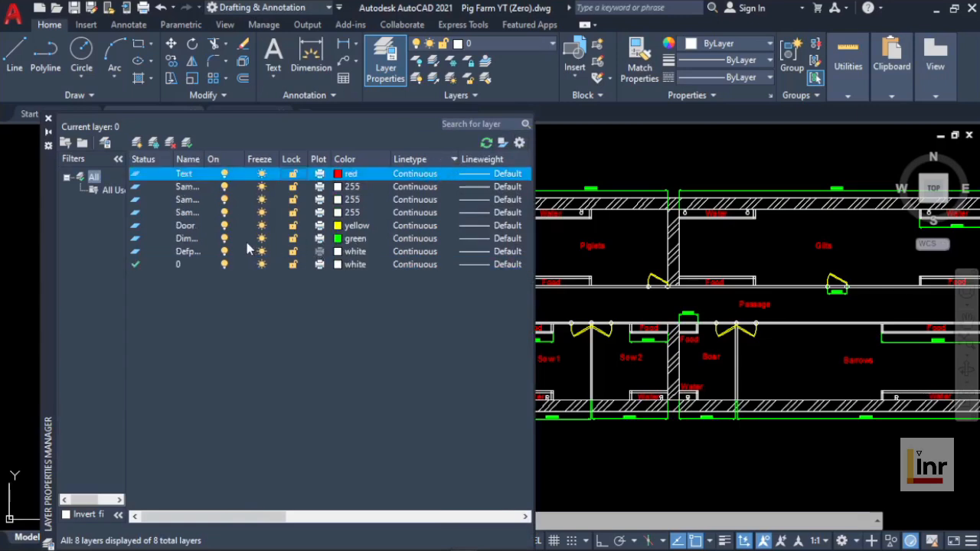
Load the ACAD_ISO03W100 linetype, assign it to the green Dimensions layer and check the dimension lines on the plan
left_click(410, 240)
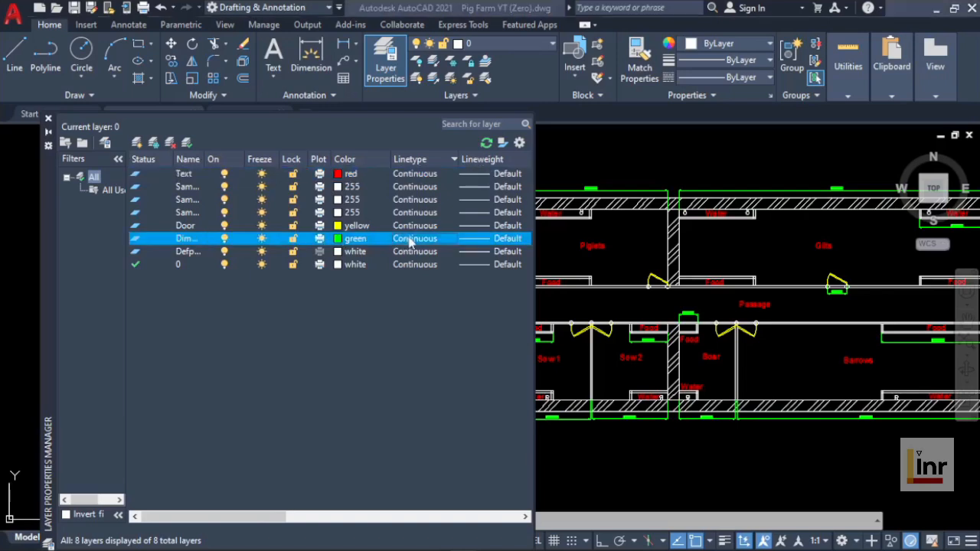
left_click(410, 240)
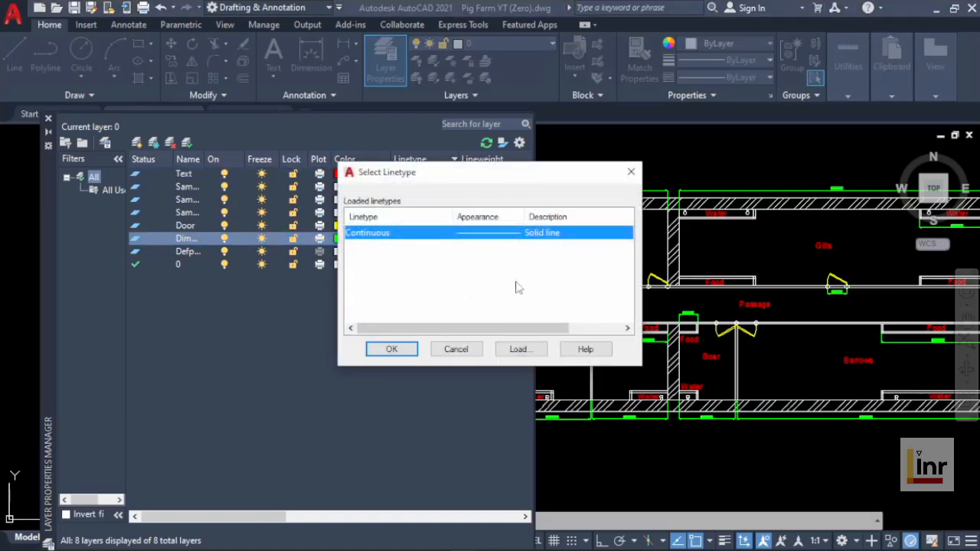
left_click(519, 352)
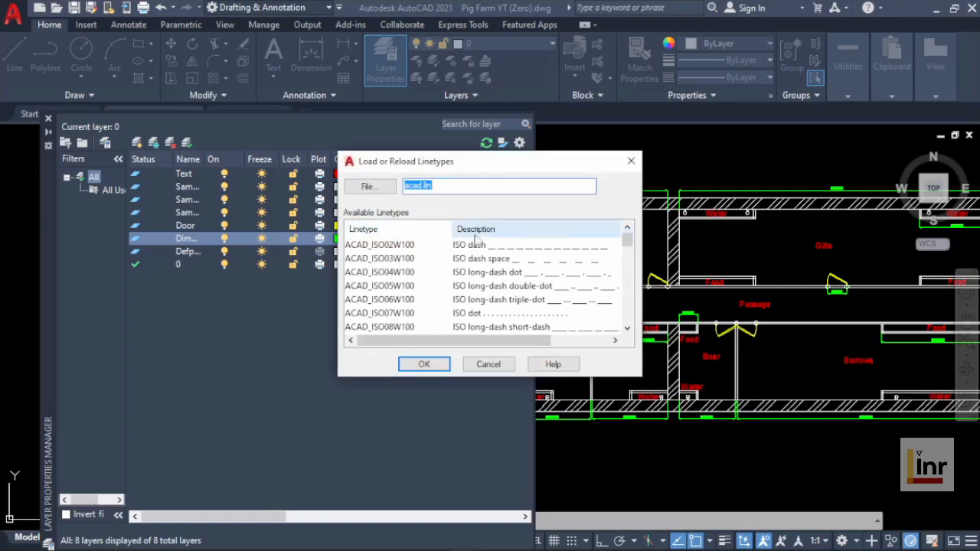
left_click(529, 261)
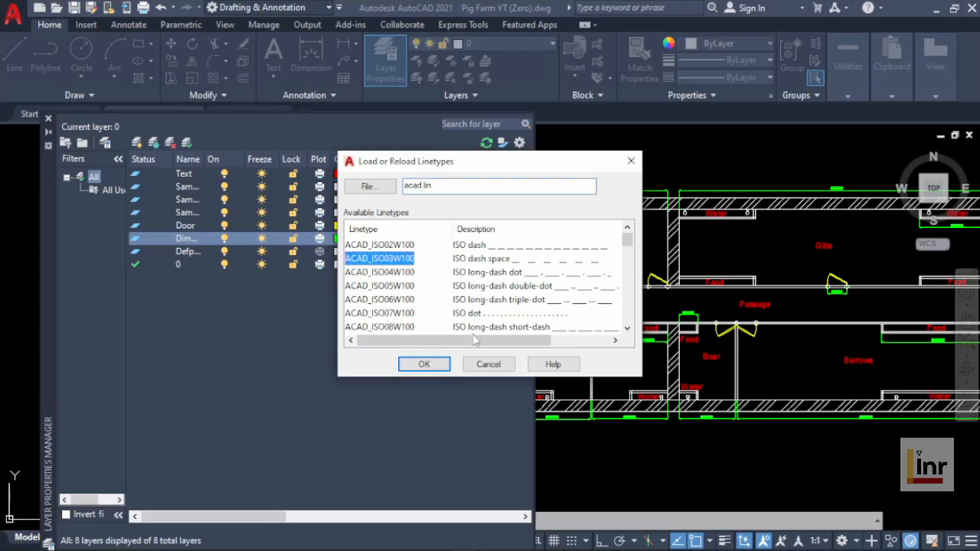
left_click(425, 364)
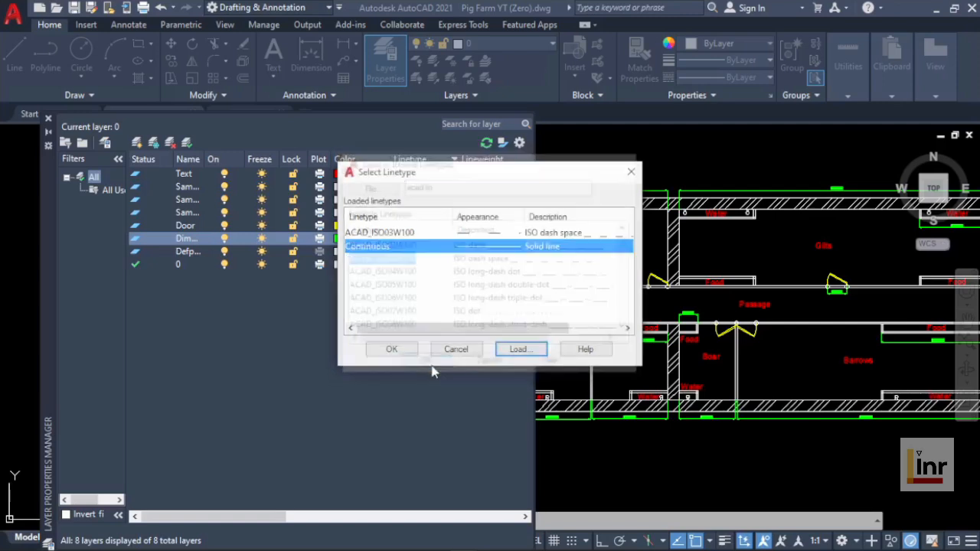
left_click(504, 235)
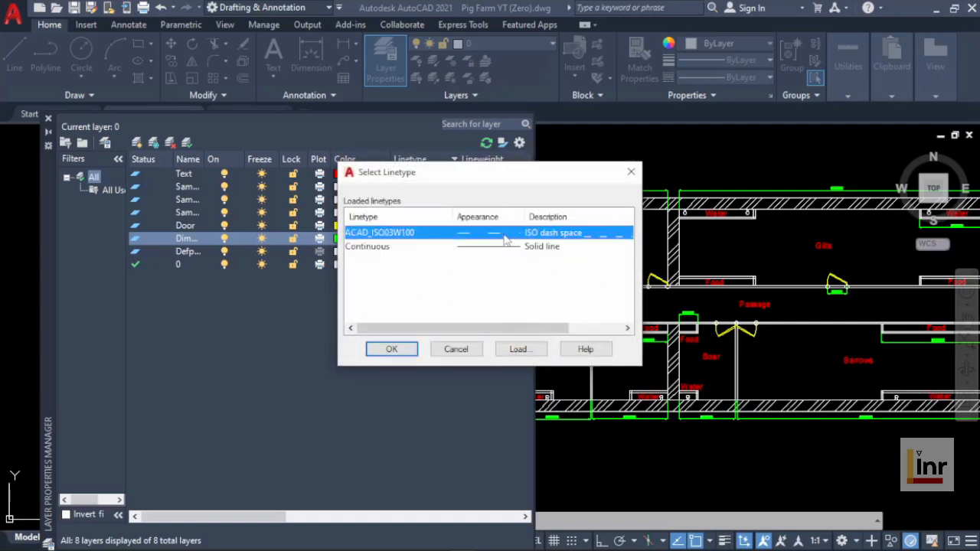
left_click(391, 349)
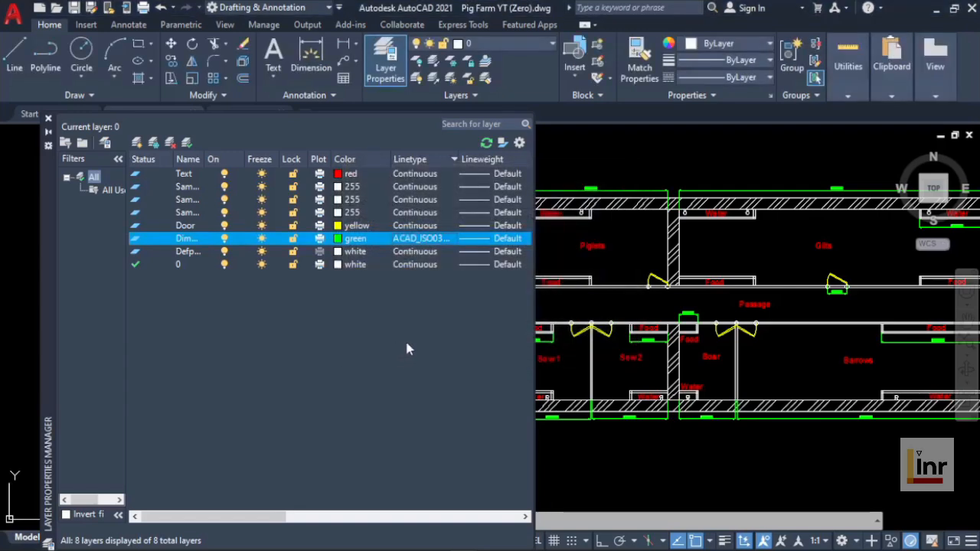
scroll(733, 191, "up", 8)
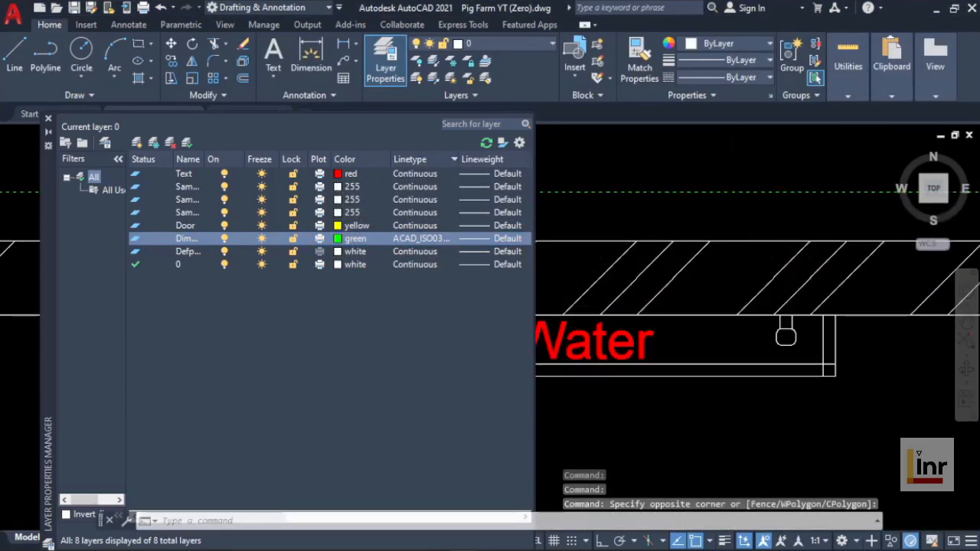
scroll(741, 190, "up", 2)
scroll(722, 186, "down", 1)
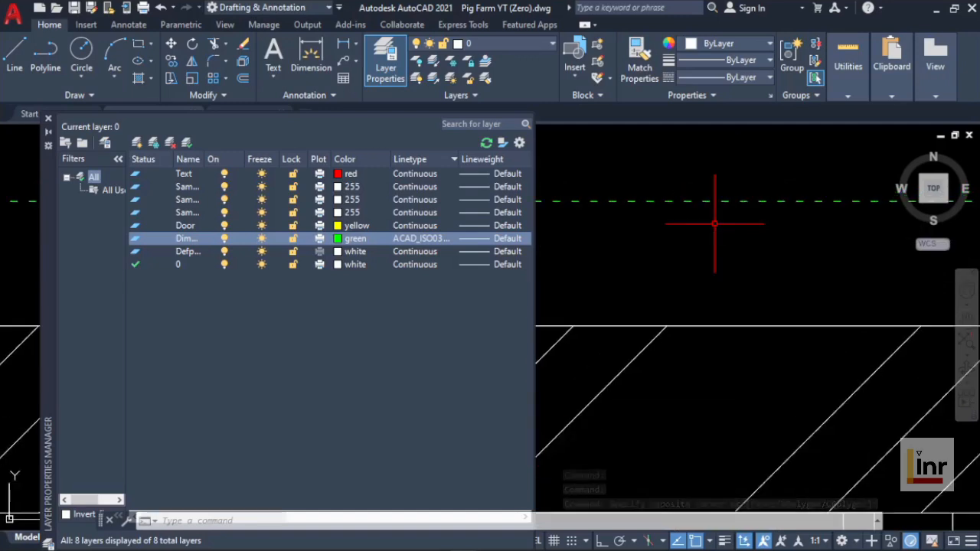
scroll(715, 224, "down", 1)
scroll(714, 224, "down", 4)
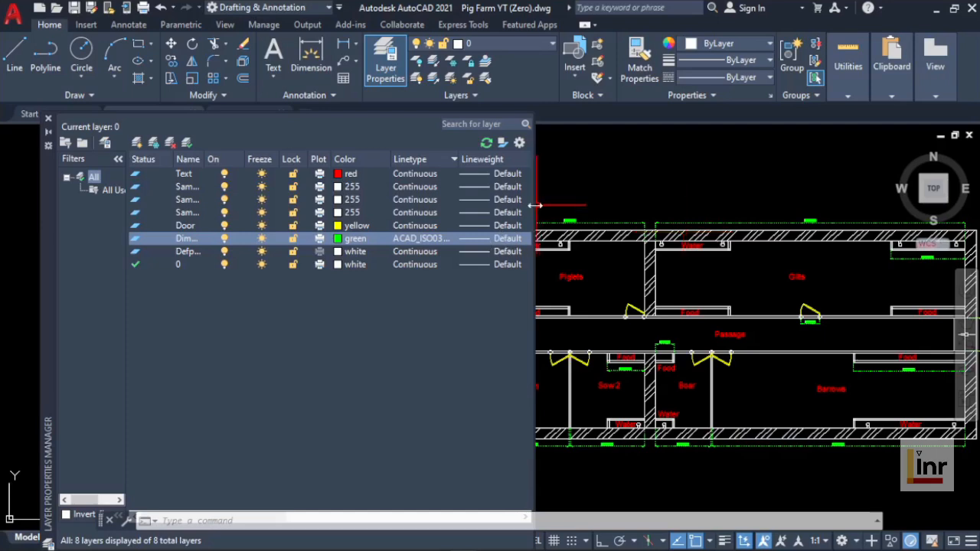
Widen the layer manager to show the Transparency column and set the Dimensions layer's lineweight to 1.20 mm
left_click_drag(536, 205, 610, 208)
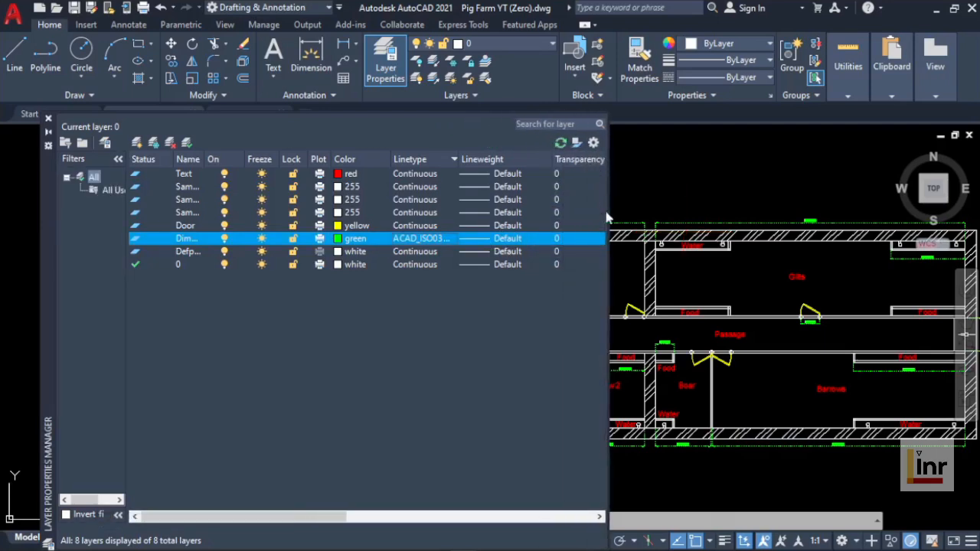
left_click(495, 246)
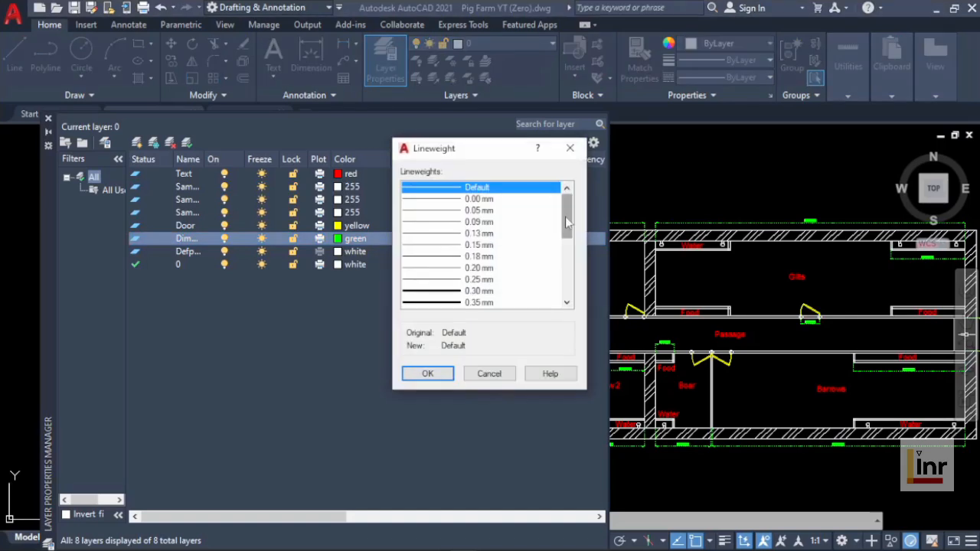
left_click_drag(566, 223, 570, 275)
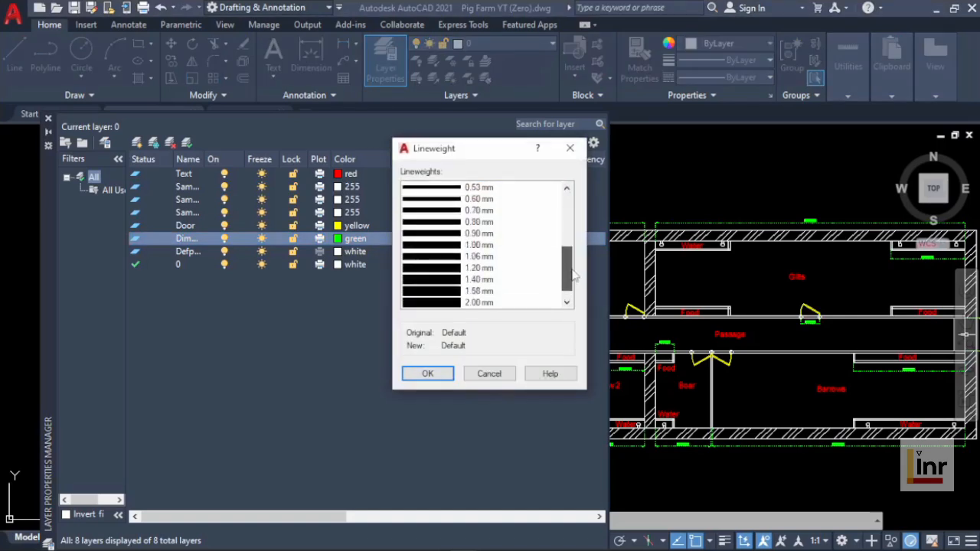
left_click(426, 268)
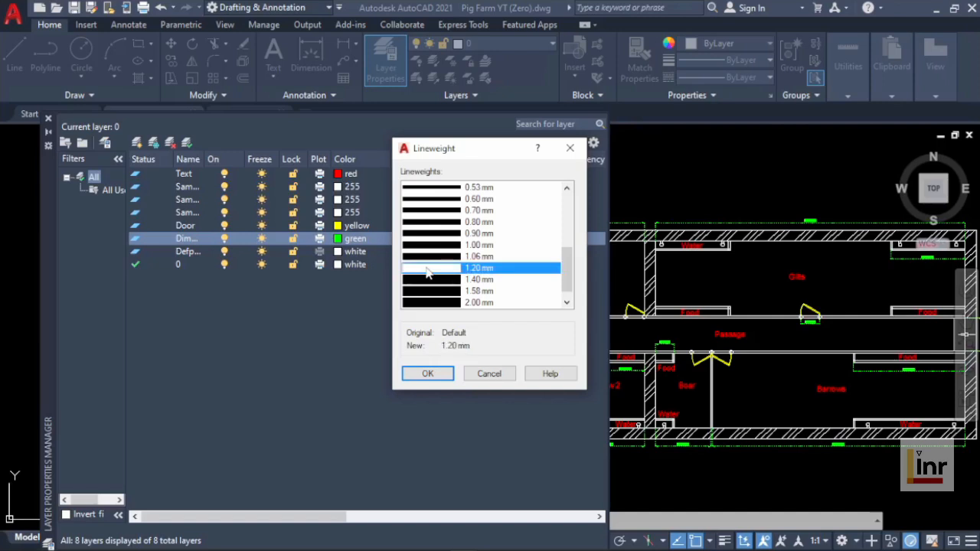
left_click(423, 373)
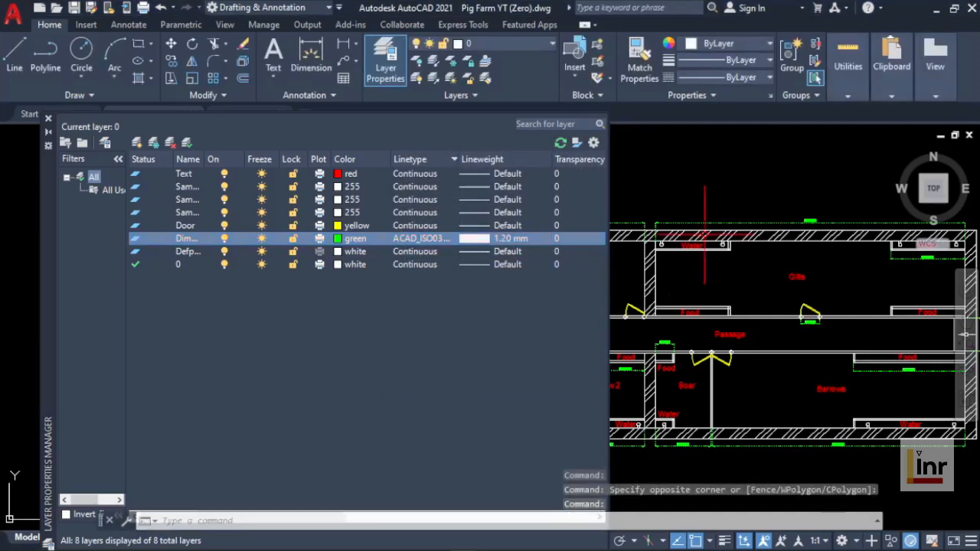
Turn the lineweight display on and back off to compare the dimension lines across the plan
scroll(716, 228, "up", 2)
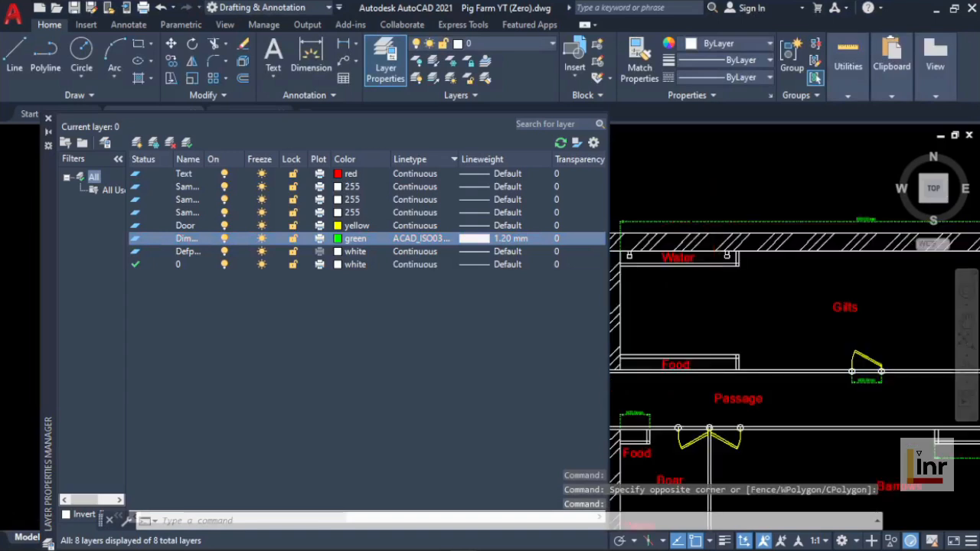
scroll(720, 223, "up", 2)
scroll(720, 224, "up", 2)
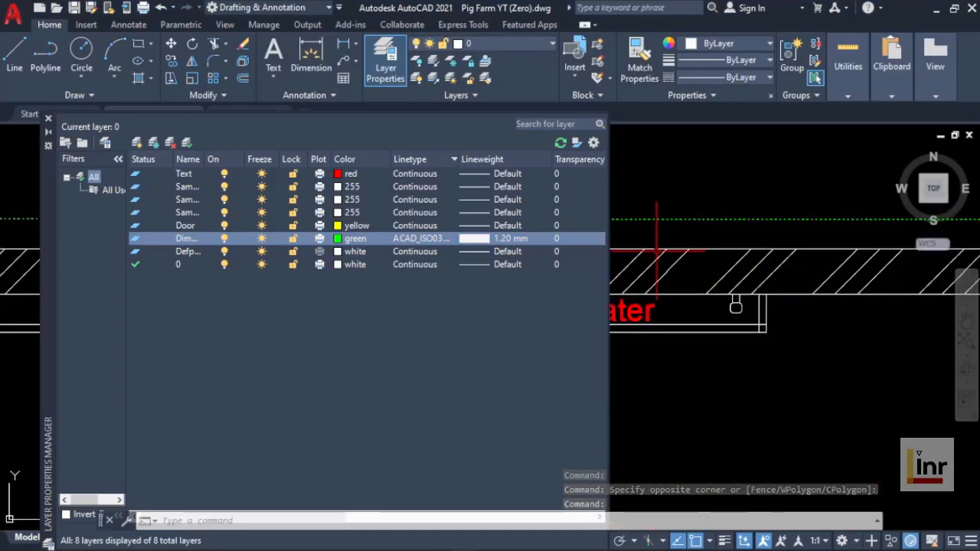
left_click(725, 542)
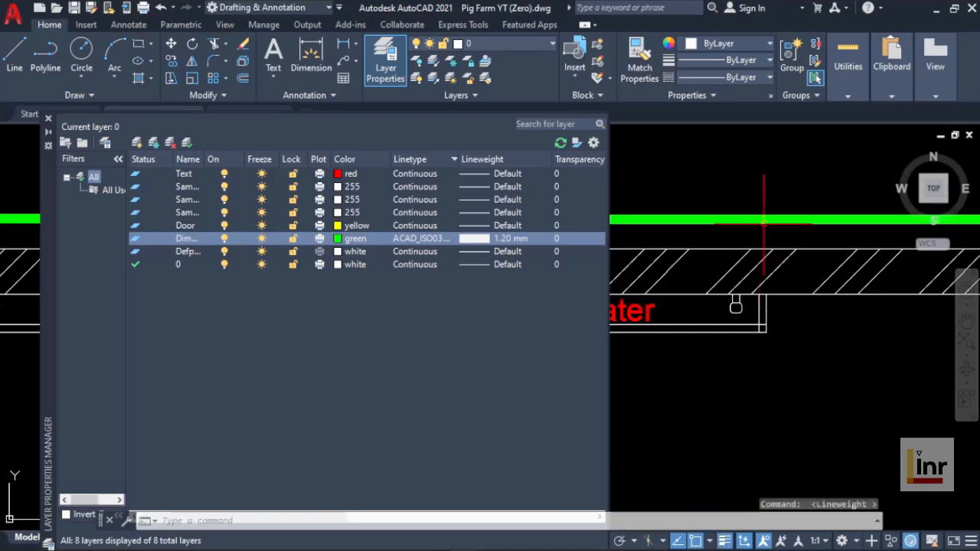
scroll(766, 220, "down", 1)
scroll(656, 372, "down", 3)
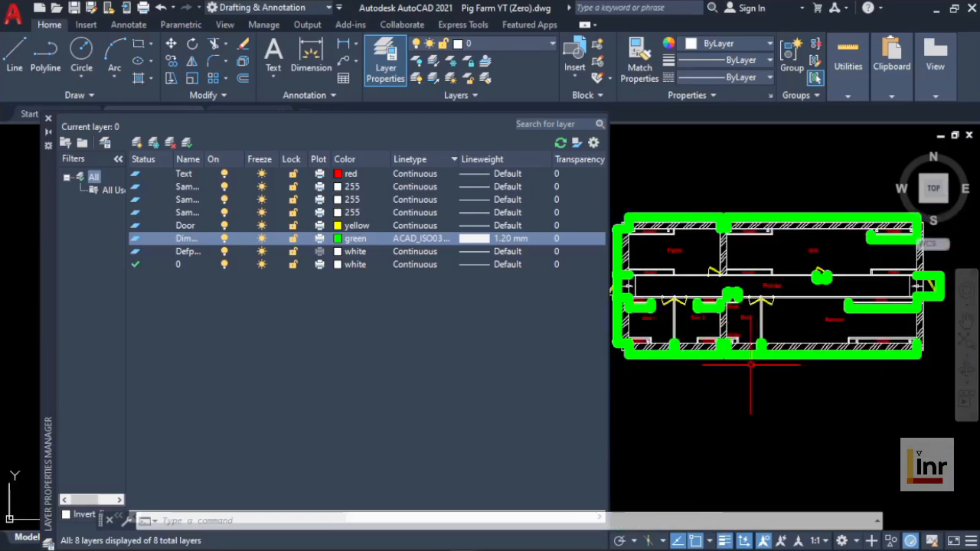
left_click(724, 542)
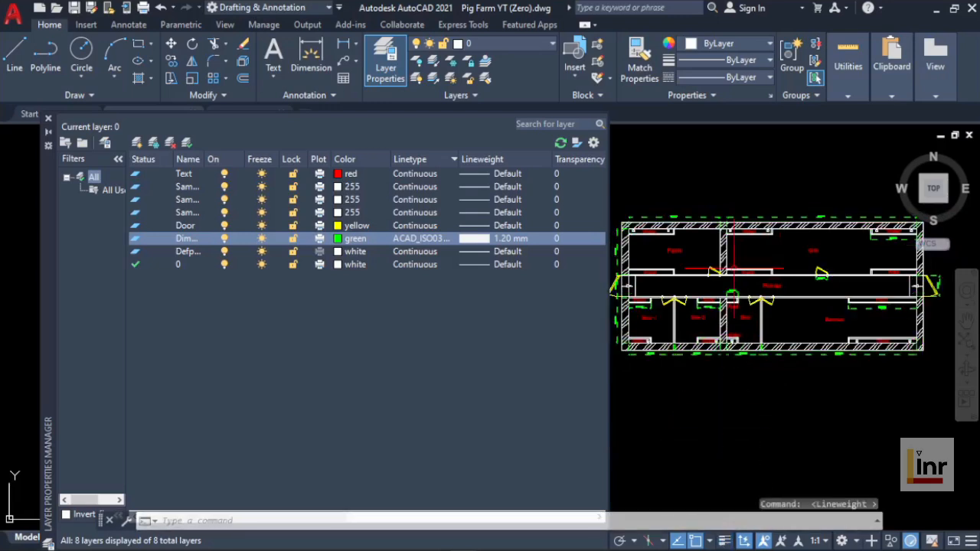
scroll(744, 201, "up", 5)
scroll(750, 234, "down", 2)
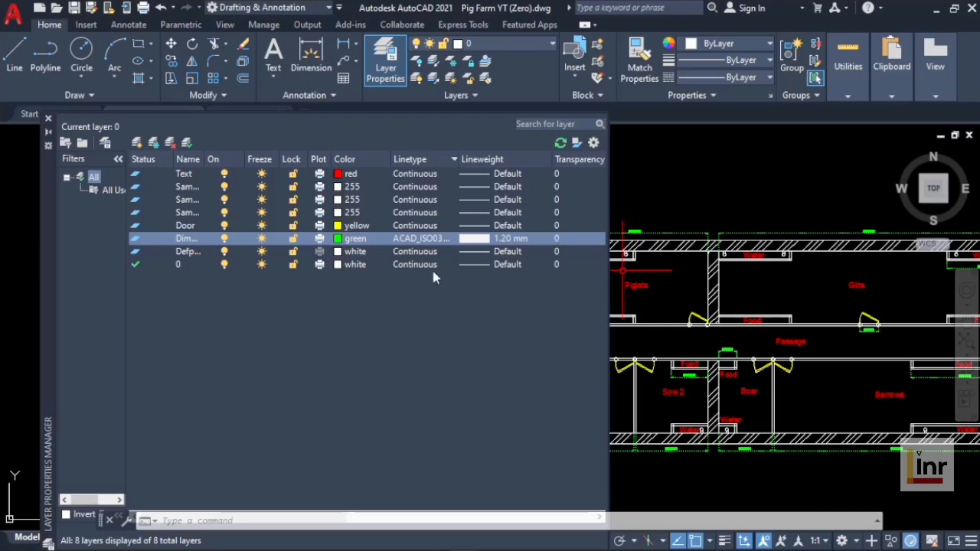
Set the Text layer's transparency to 70 and check the room labels on the plan
left_click(558, 174)
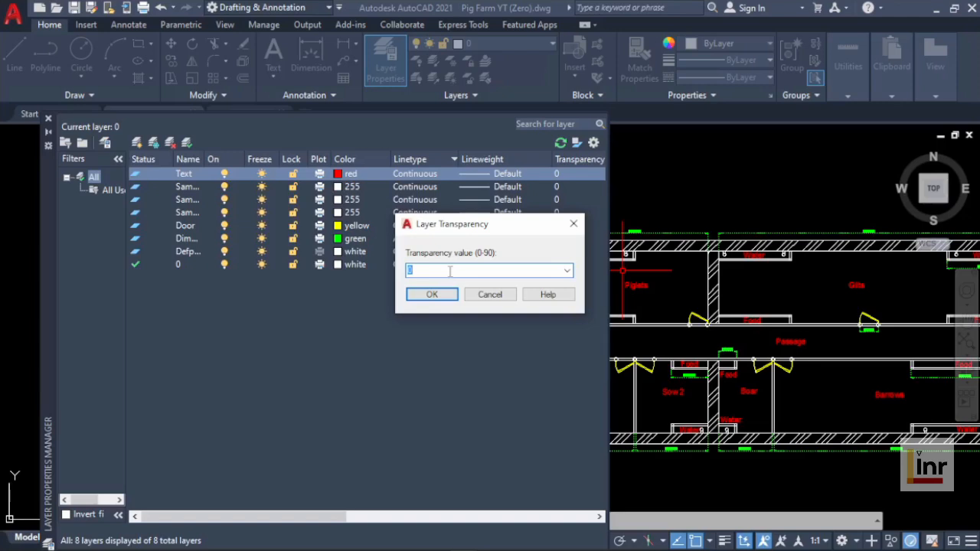
type("70")
left_click(433, 296)
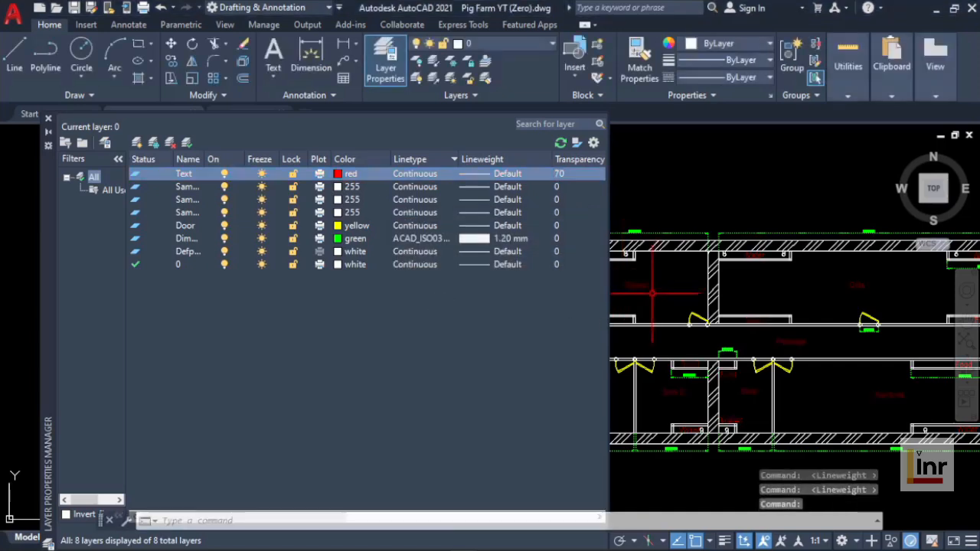
scroll(642, 292, "up", 2)
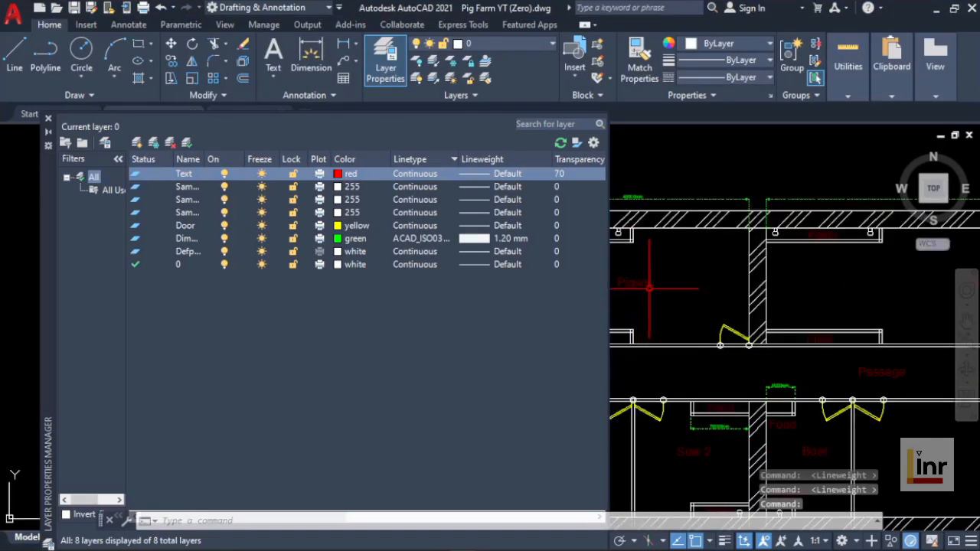
scroll(650, 290, "down", 2)
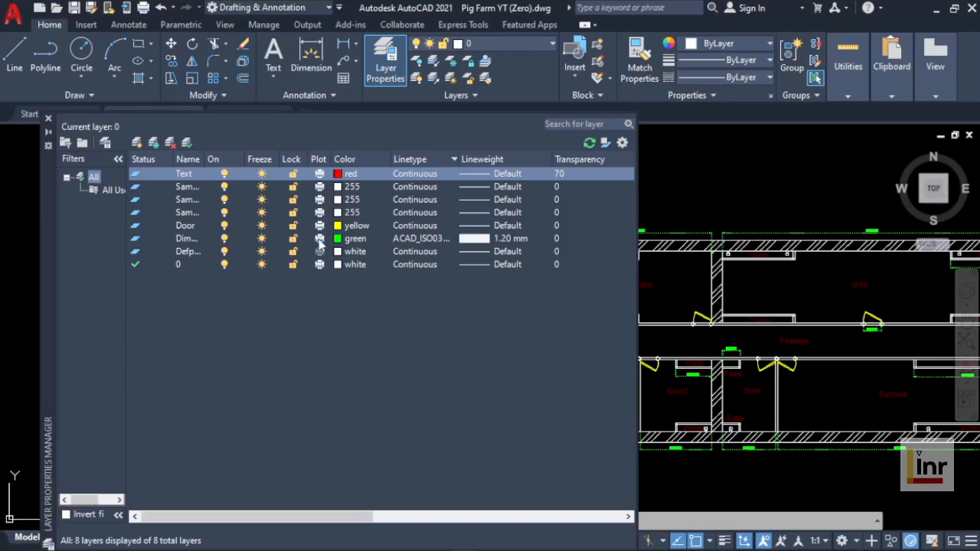
Turn off plotting for the Dimensions layer
left_click(320, 239)
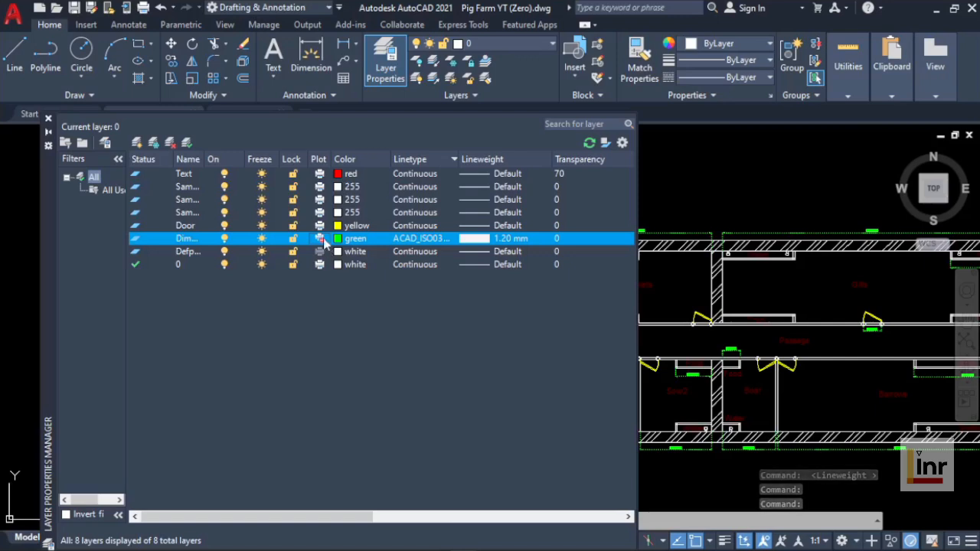
Turn plotting back on for the Dimensions layer and make Door the current layer
left_click(320, 239)
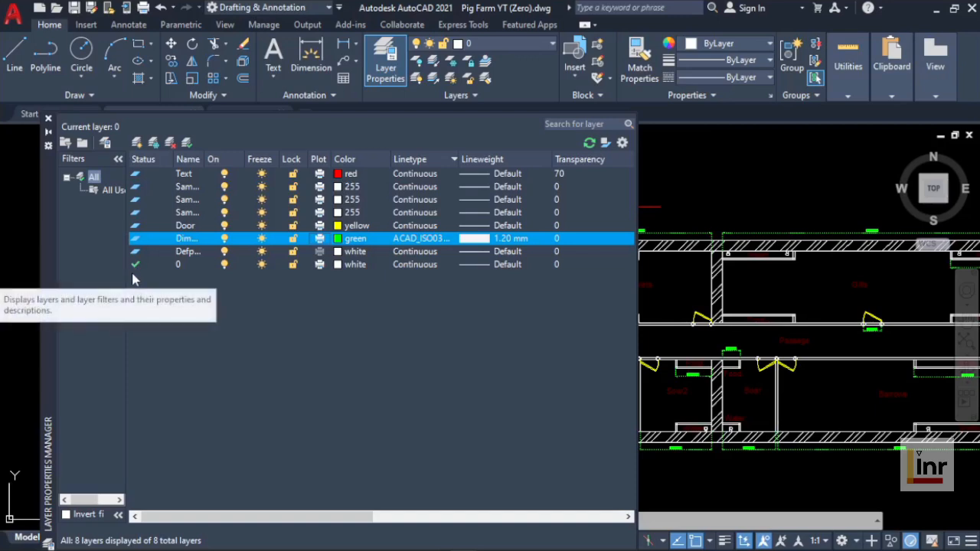
left_click(135, 227)
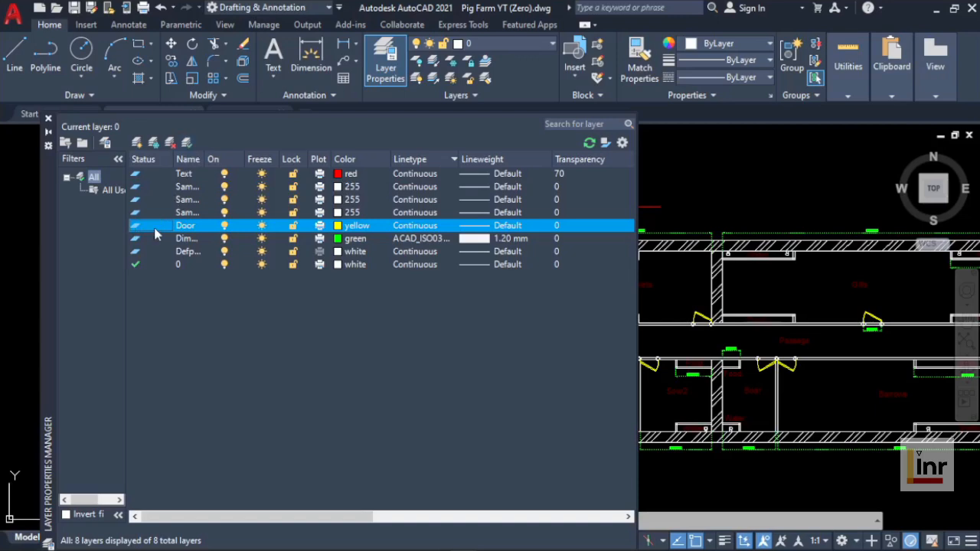
left_click(187, 142)
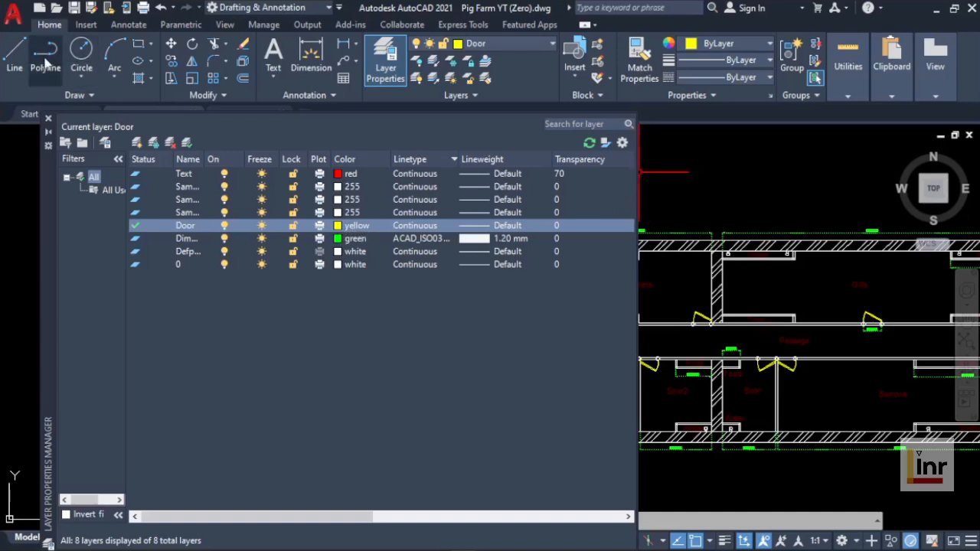
Draw a circle on the Door layer in the empty space above the floor plan and open its properties
left_click(81, 49)
scroll(689, 208, "down", 3)
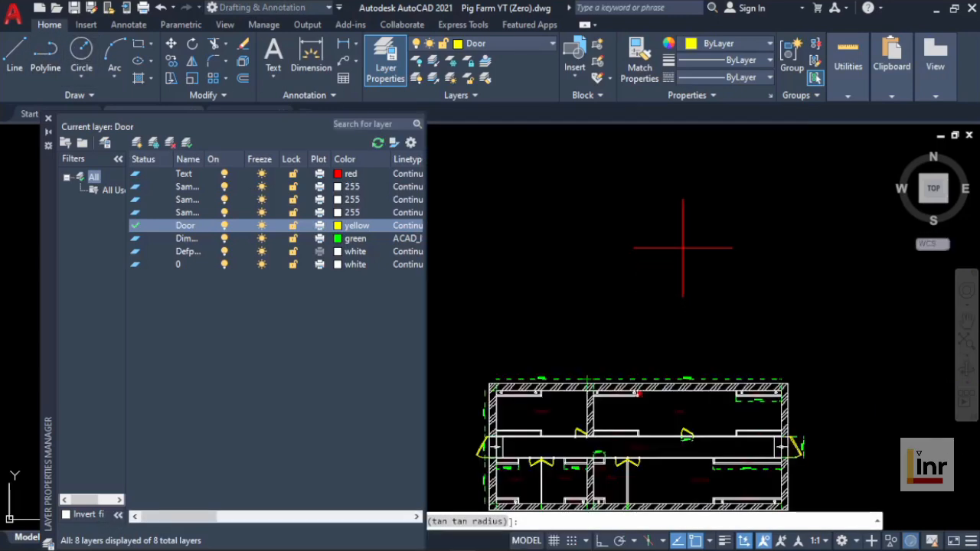
left_click(675, 237)
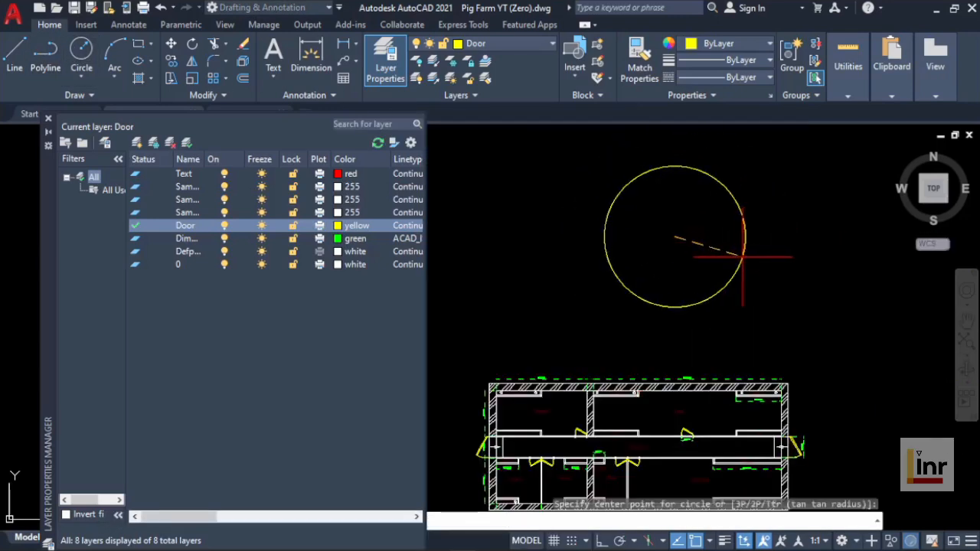
left_click(730, 180)
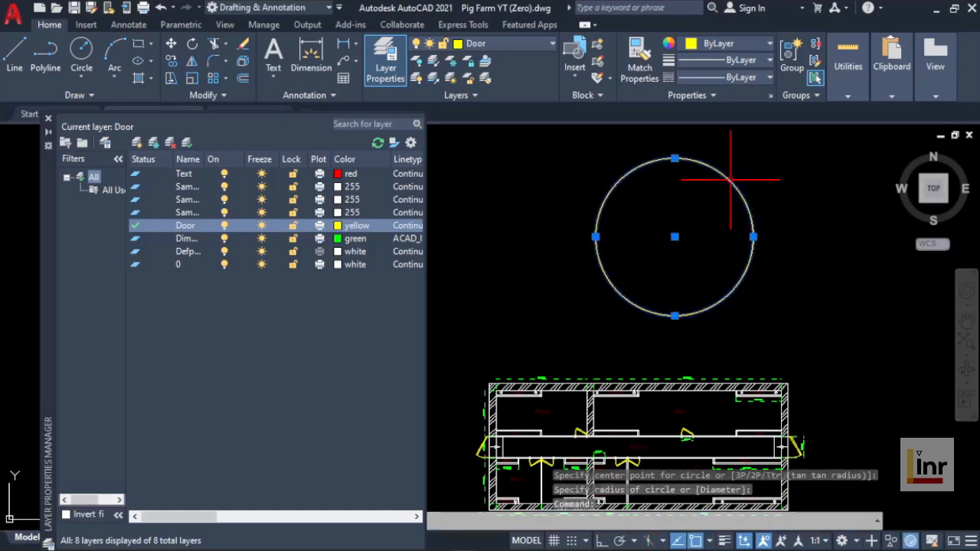
right_click(774, 188)
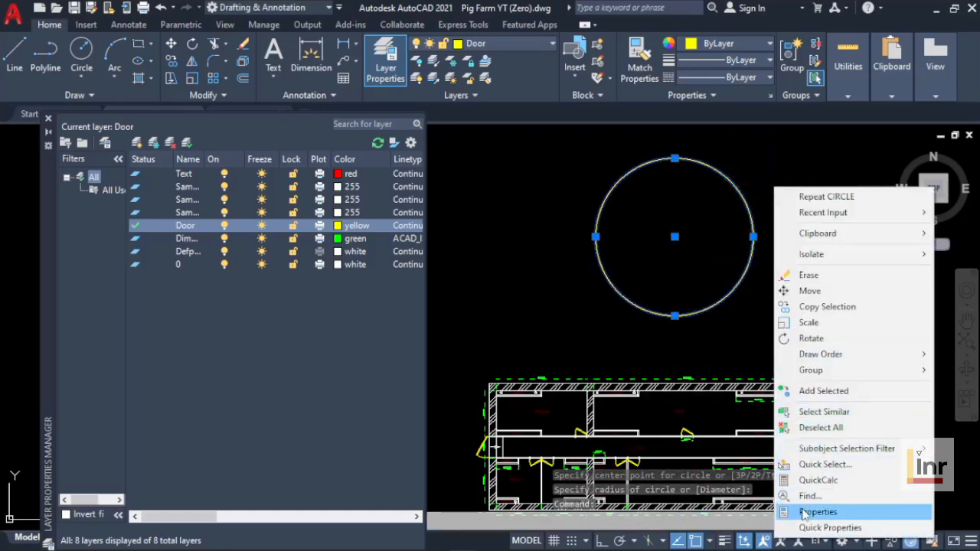
left_click(813, 512)
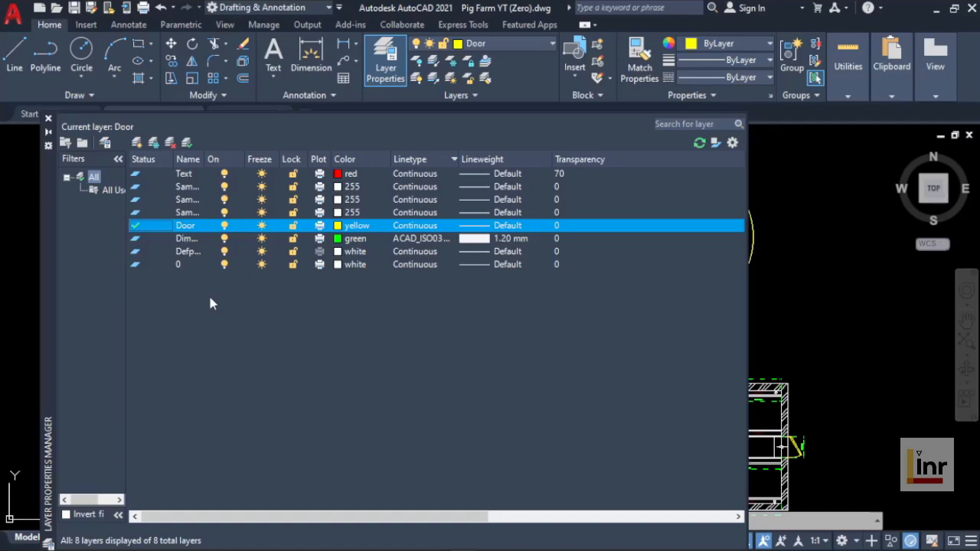
Create a new layer named Delete and remove it from the layer list
left_click(138, 145)
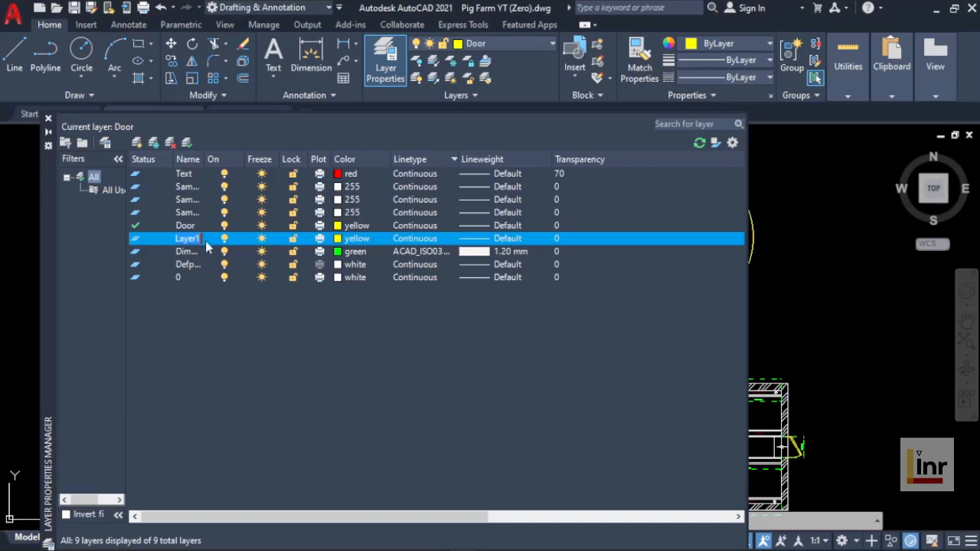
type("Delete")
key("Return")
left_click(173, 143)
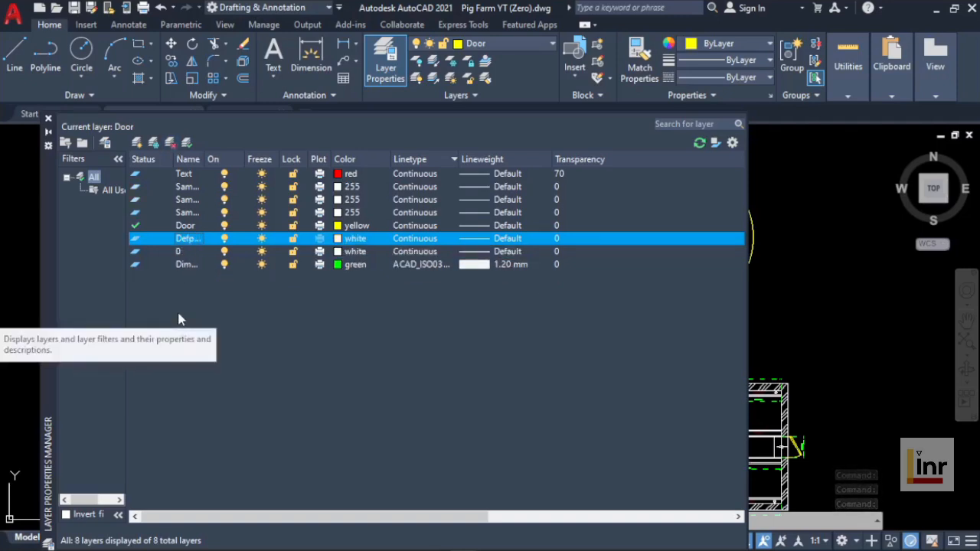
Try to delete layer 0 and dismiss the resulting notice
left_click(153, 253)
key("Delete")
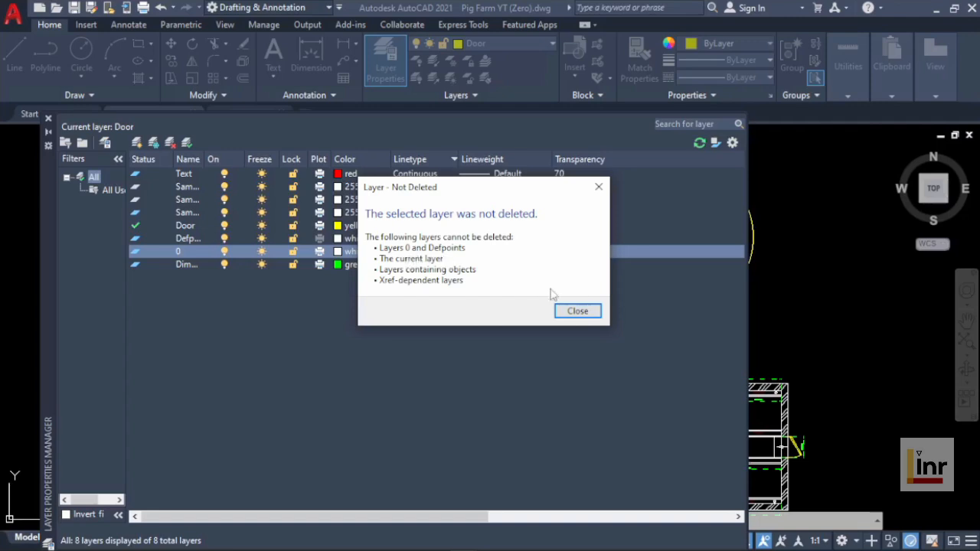
left_click(579, 312)
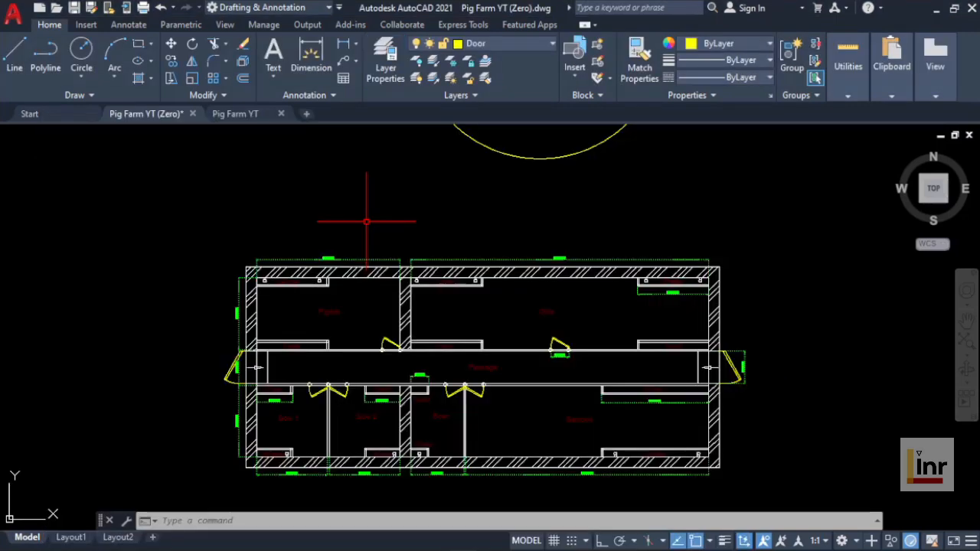